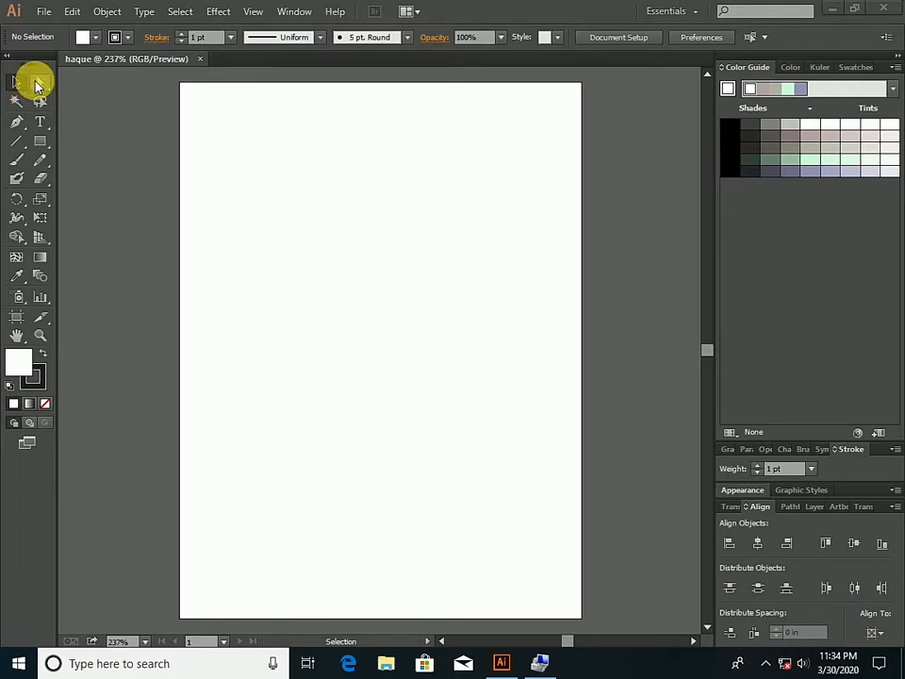
Step: Draw a nearly square rectangle in the upper-left part of the artboard with the Rectangle tool
{"action": "left_click", "coordinate": [39, 85]}
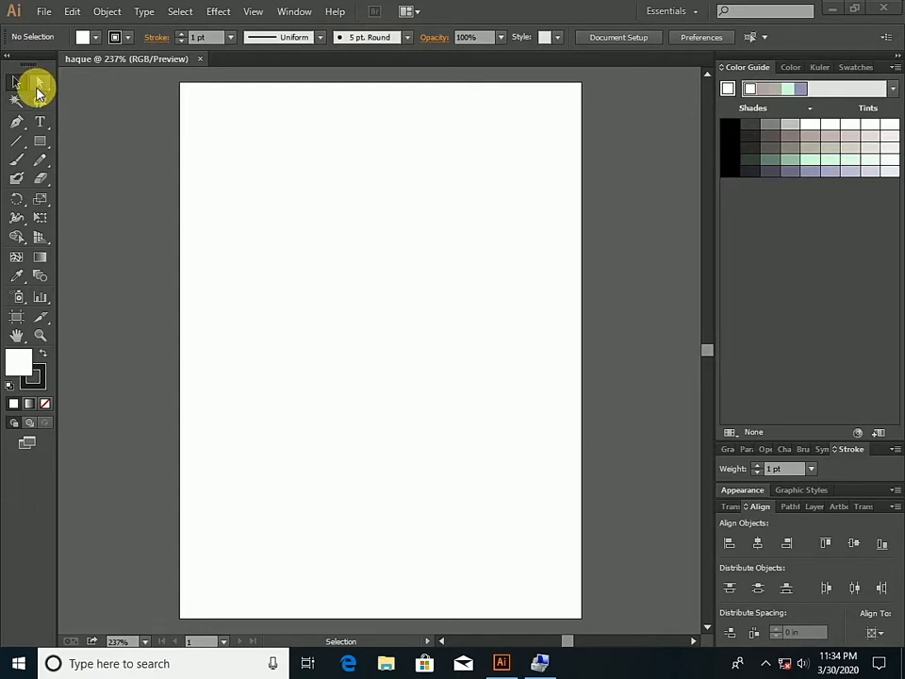
{"action": "left_click", "coordinate": [14, 85]}
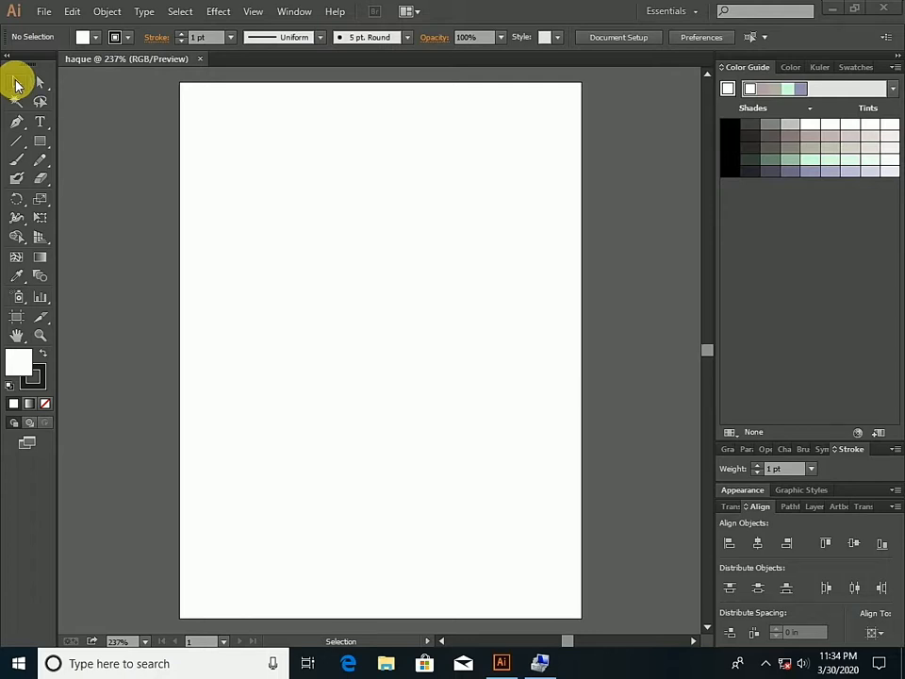
{"action": "left_click", "coordinate": [41, 143]}
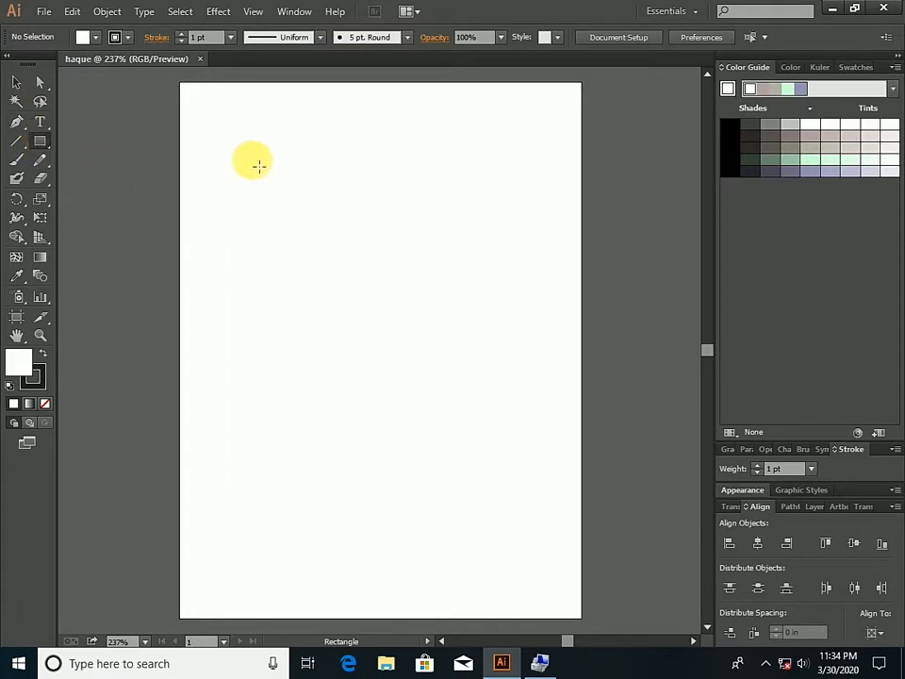
{"action": "left_click_drag", "start_coordinate": [254, 166], "coordinate": [356, 263]}
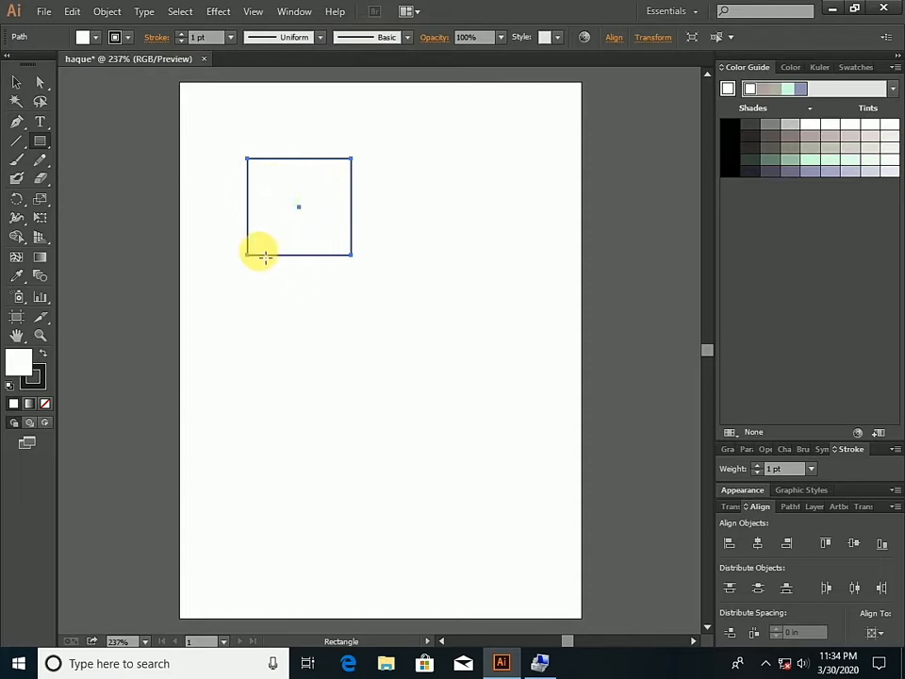
Step: Fill the rectangle with CMYK Red and set its stroke to None
{"action": "left_click", "coordinate": [93, 39]}
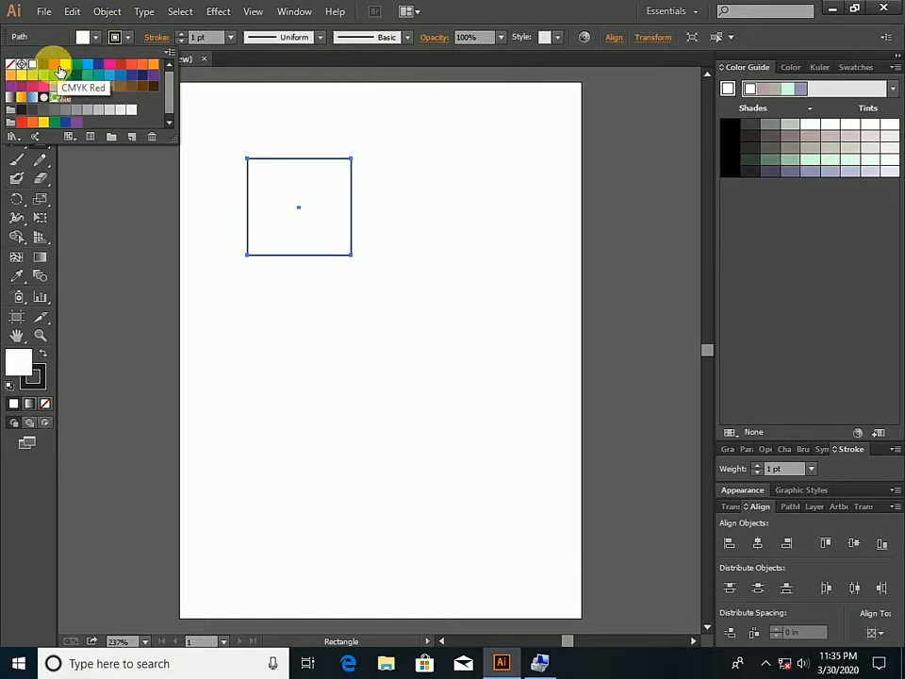
{"action": "left_click", "coordinate": [53, 63]}
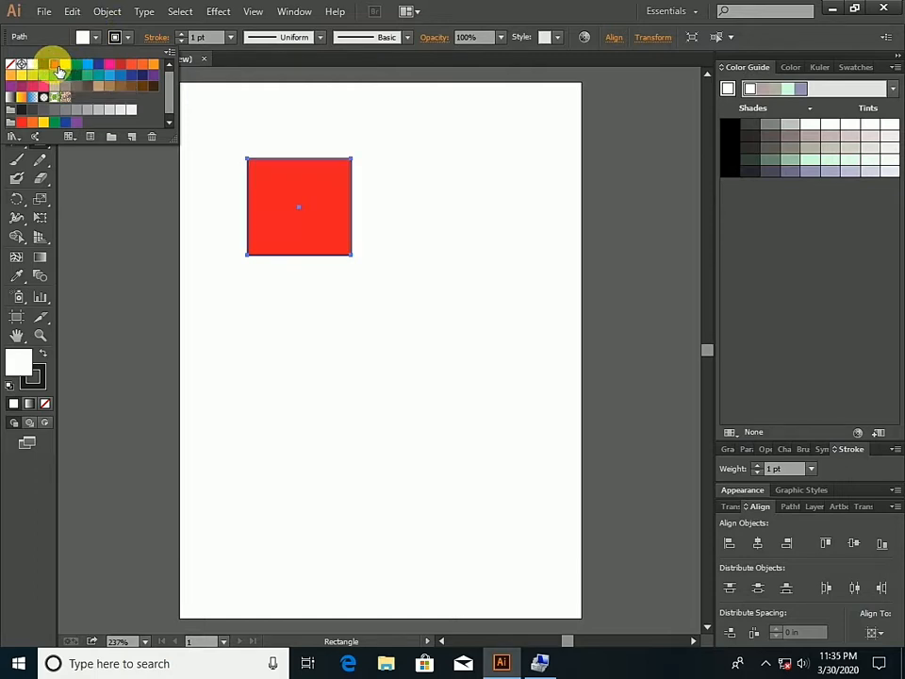
{"action": "left_click", "coordinate": [130, 39]}
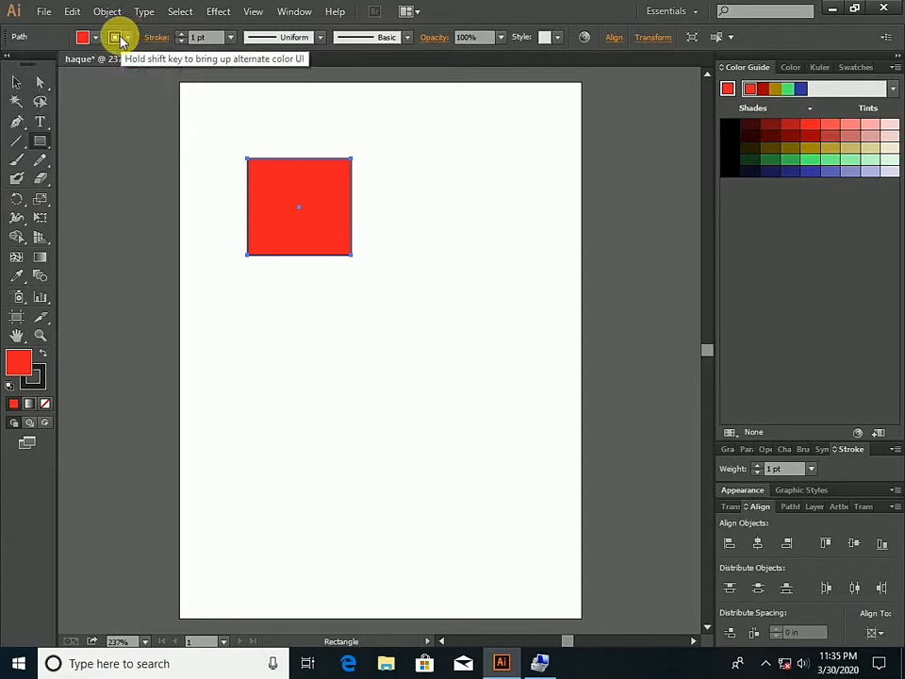
{"action": "left_click", "coordinate": [130, 38]}
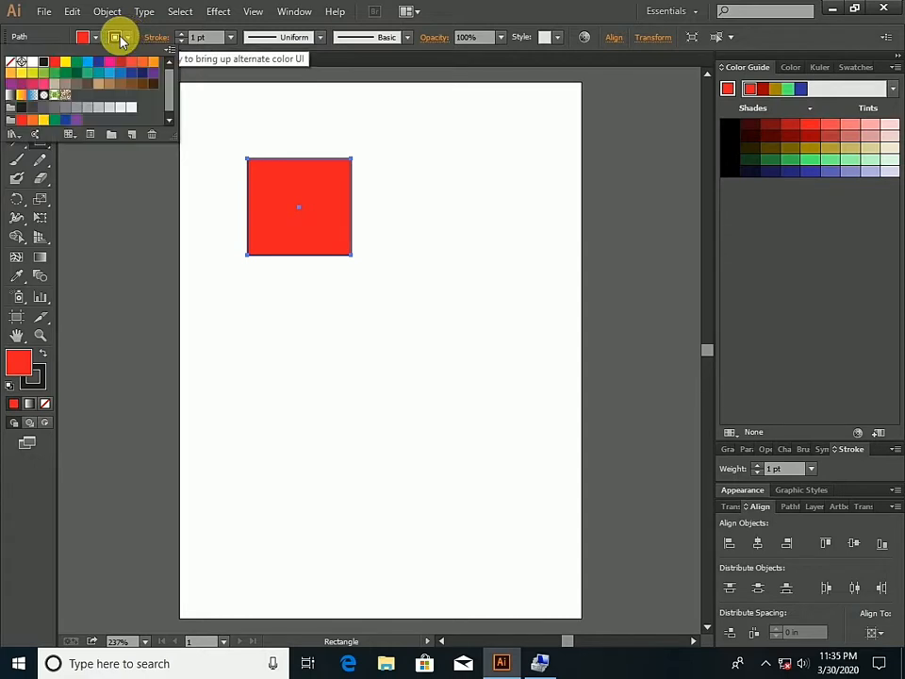
{"action": "left_click", "coordinate": [17, 65]}
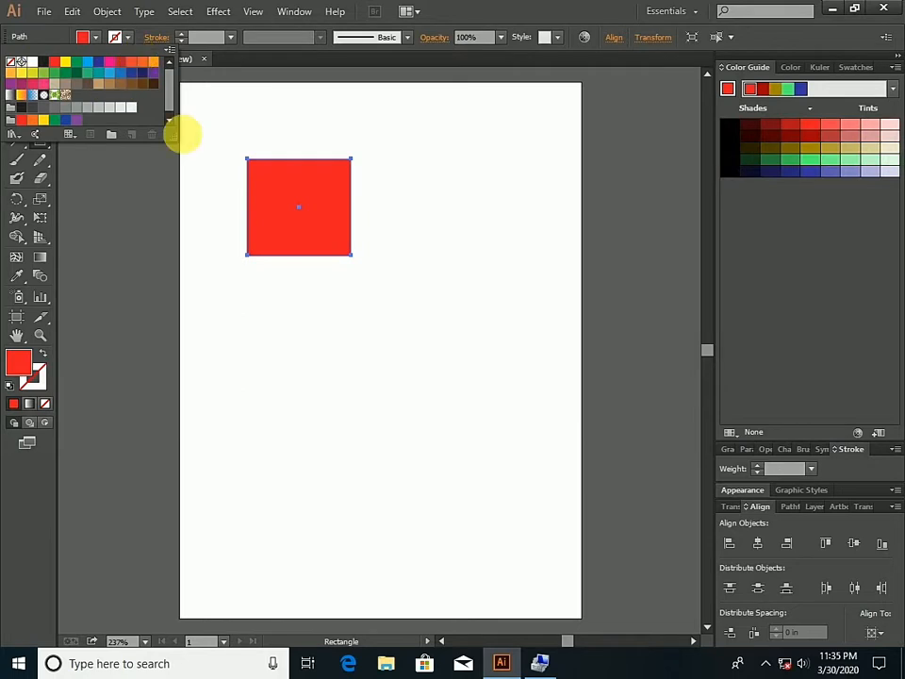
{"action": "left_click", "coordinate": [117, 36]}
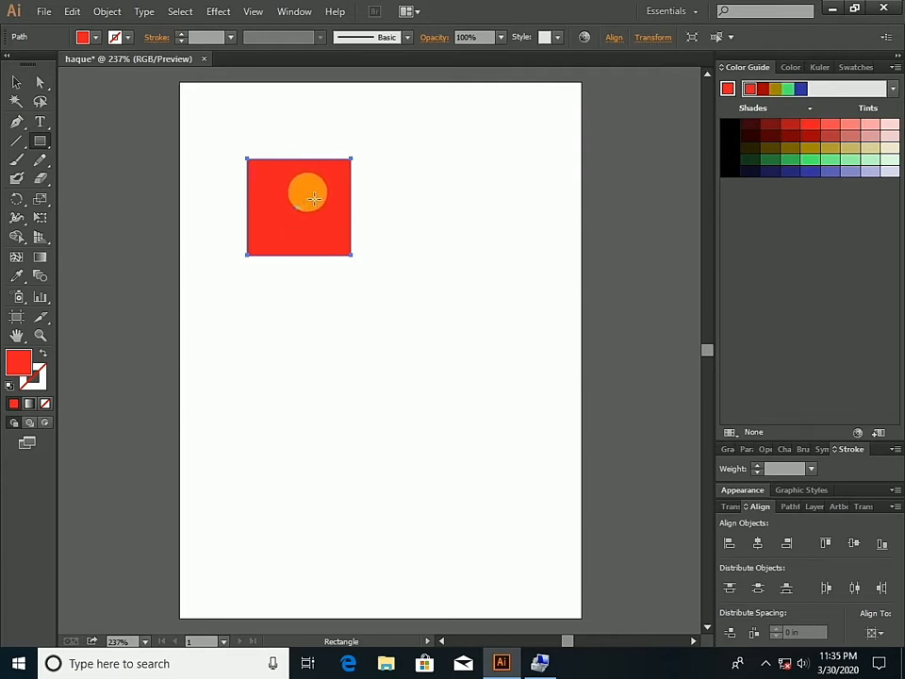
Step: Draw a nearly square rectangle beside the first one and a wider rectangle below them
{"action": "mouse_move", "coordinate": [403, 153]}
{"action": "left_mouse_down"}
{"action": "mouse_move", "coordinate": [419, 213]}
{"action": "mouse_move", "coordinate": [485, 240]}
{"action": "left_mouse_up"}
{"action": "left_click_drag", "start_coordinate": [351, 314], "coordinate": [497, 391]}
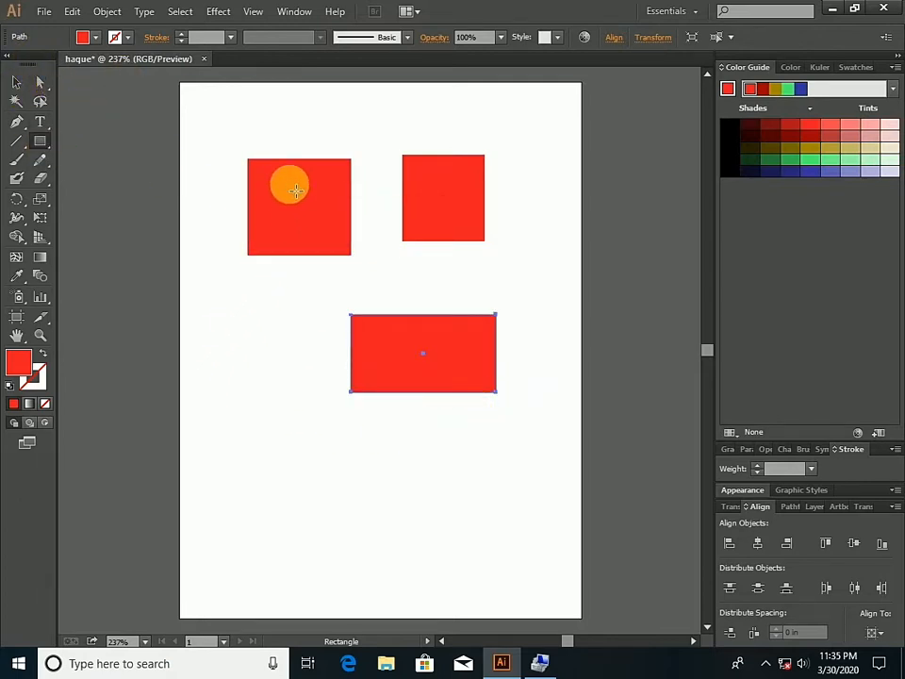
Step: Select the upper-left, upper-right and lower rectangles one after another with the Selection tool
{"action": "left_click", "coordinate": [17, 86]}
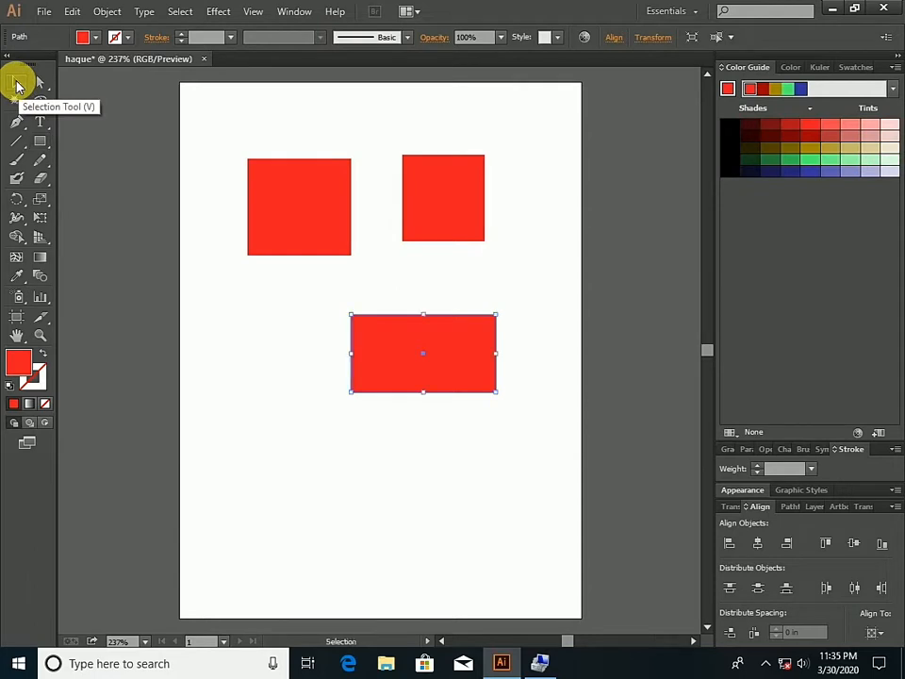
{"action": "left_click", "coordinate": [292, 185]}
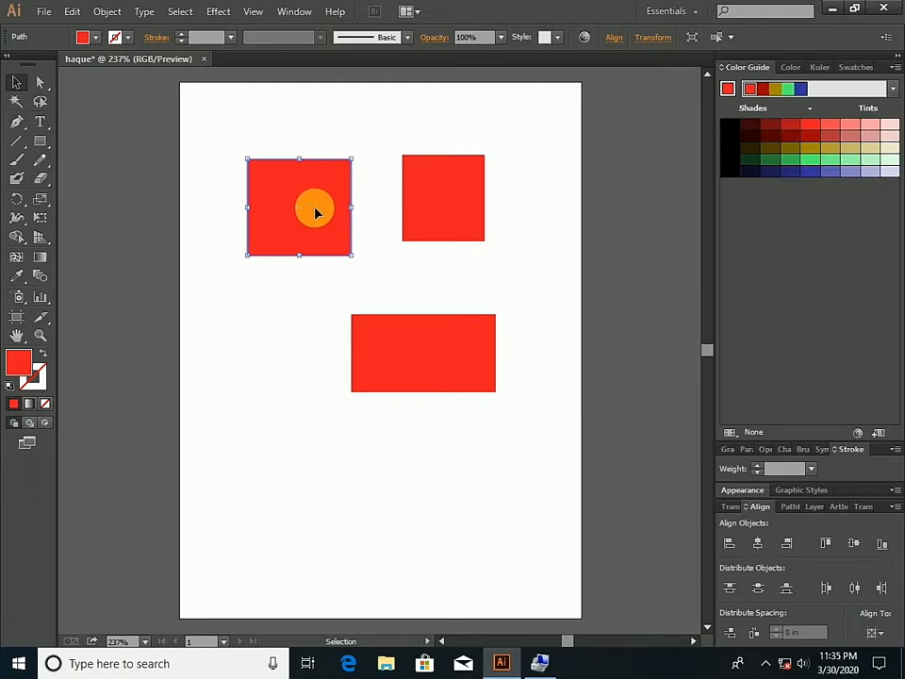
{"action": "left_click", "coordinate": [469, 195]}
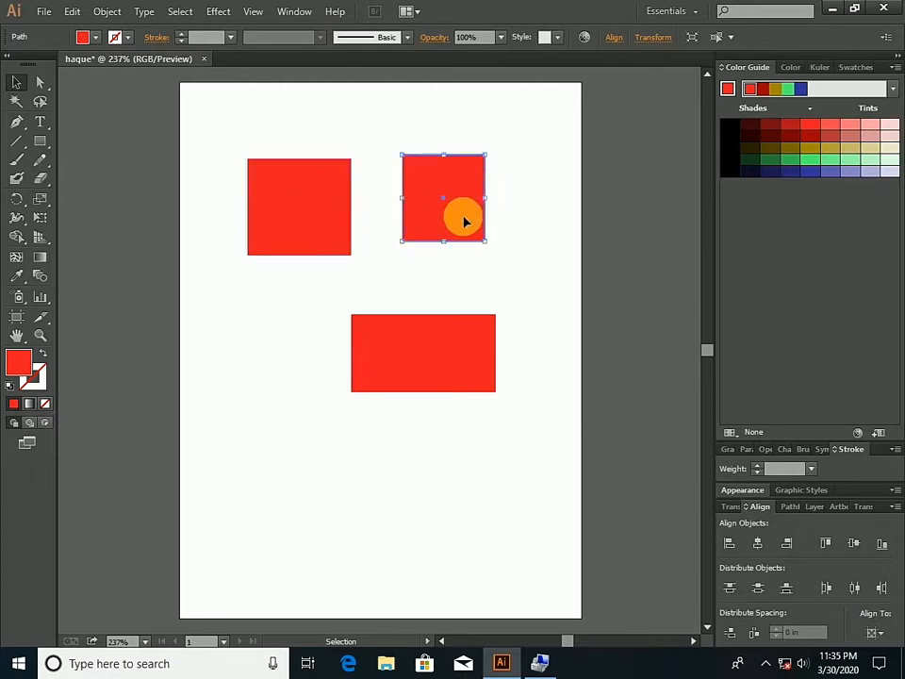
{"action": "left_click", "coordinate": [451, 352]}
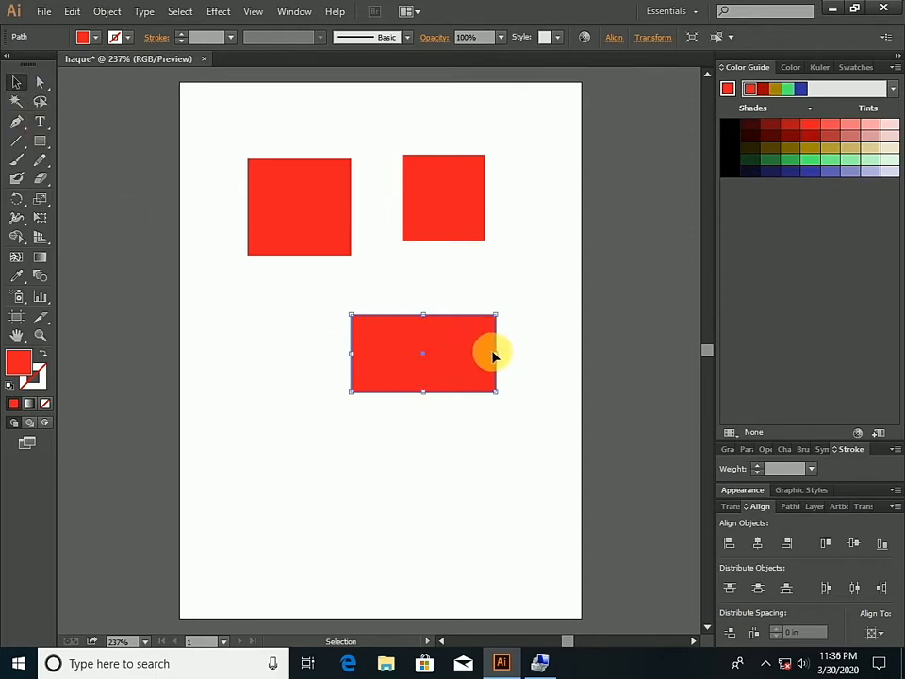
Step: Stretch the lower rectangle's right edge outward and bottom edge downward, and shift it left toward the artboard's centre
{"action": "left_click_drag", "start_coordinate": [502, 358], "coordinate": [557, 358]}
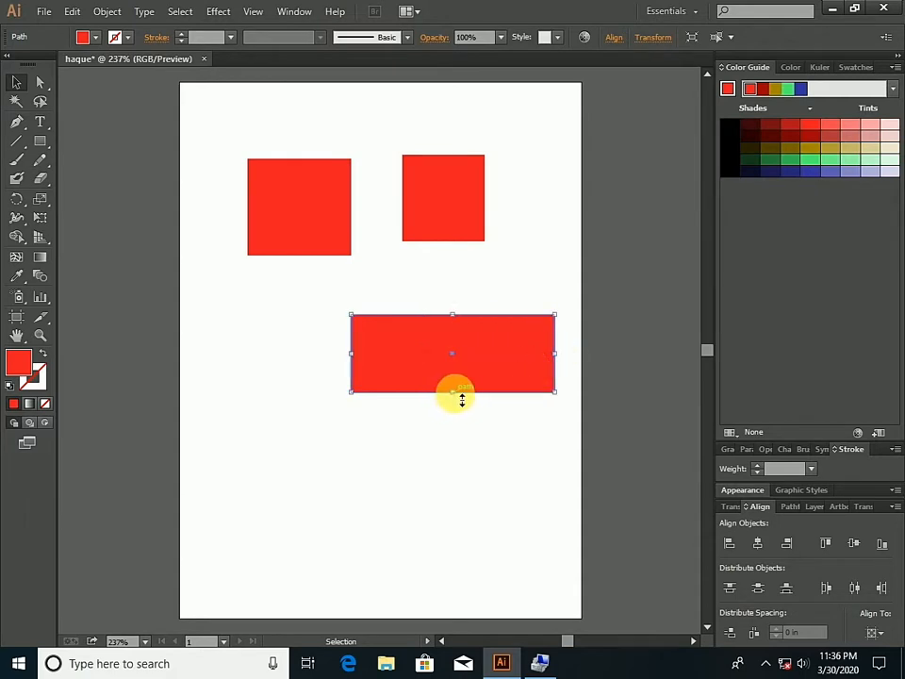
{"action": "left_click_drag", "start_coordinate": [462, 400], "coordinate": [454, 471]}
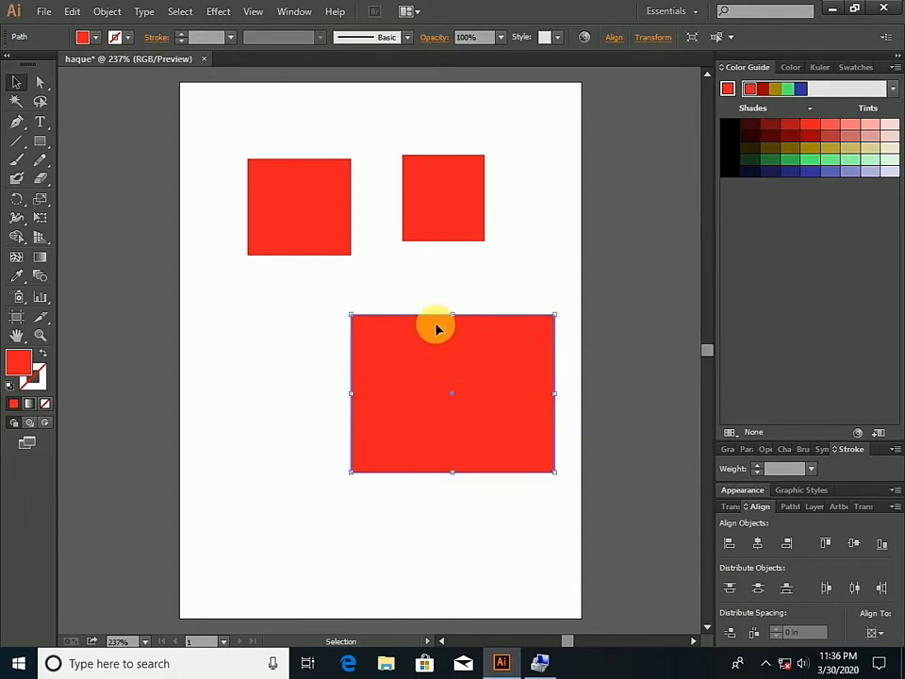
{"action": "left_click_drag", "start_coordinate": [485, 353], "coordinate": [395, 348]}
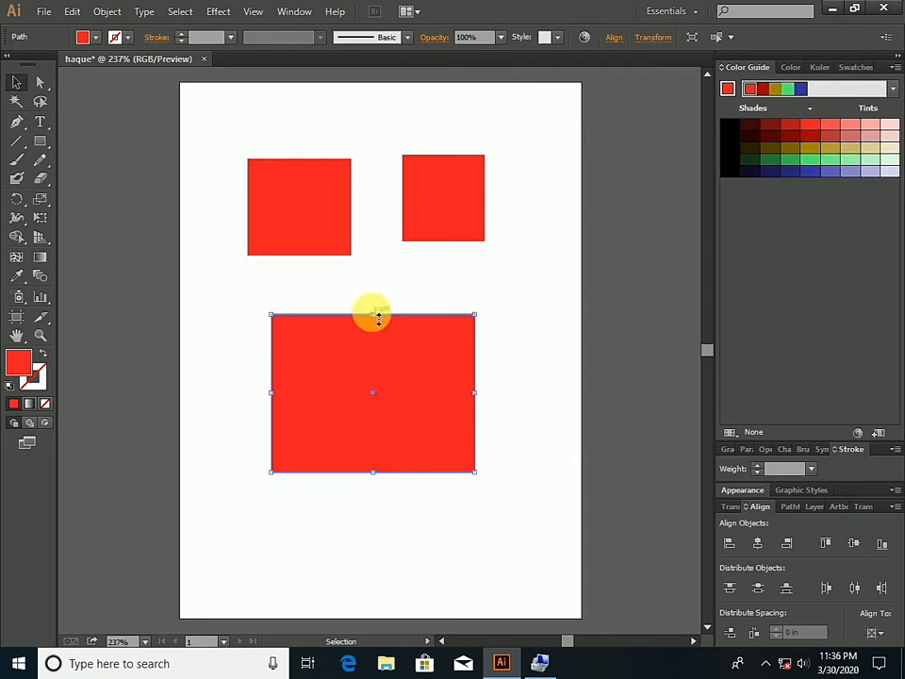
Step: Resize the lower rectangle by adjusting its top and left edges inward and back out, ending wider than it is tall
{"action": "left_click_drag", "start_coordinate": [378, 318], "coordinate": [372, 367]}
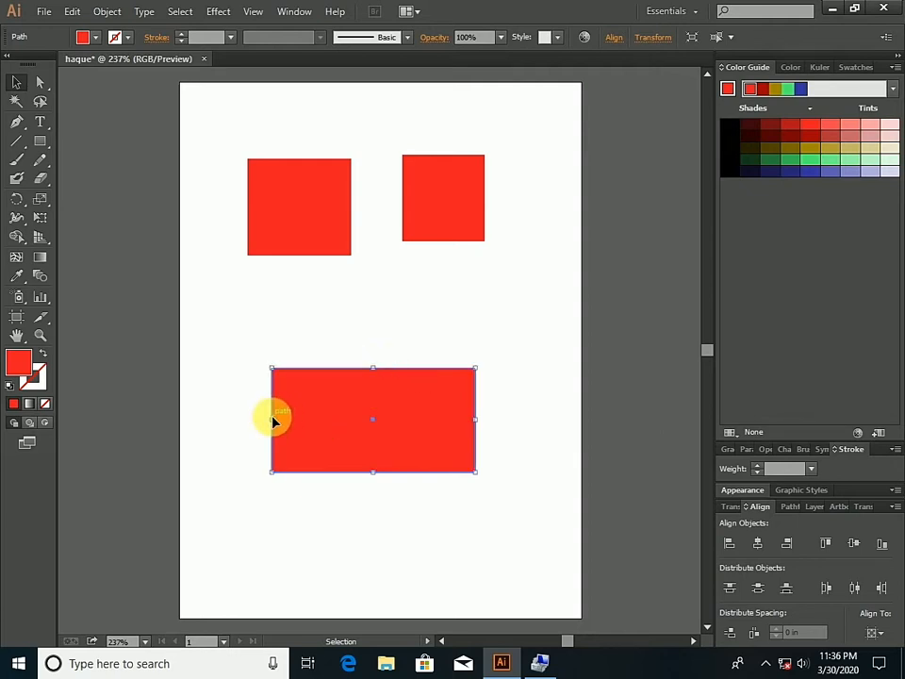
{"action": "left_click_drag", "start_coordinate": [278, 425], "coordinate": [311, 422]}
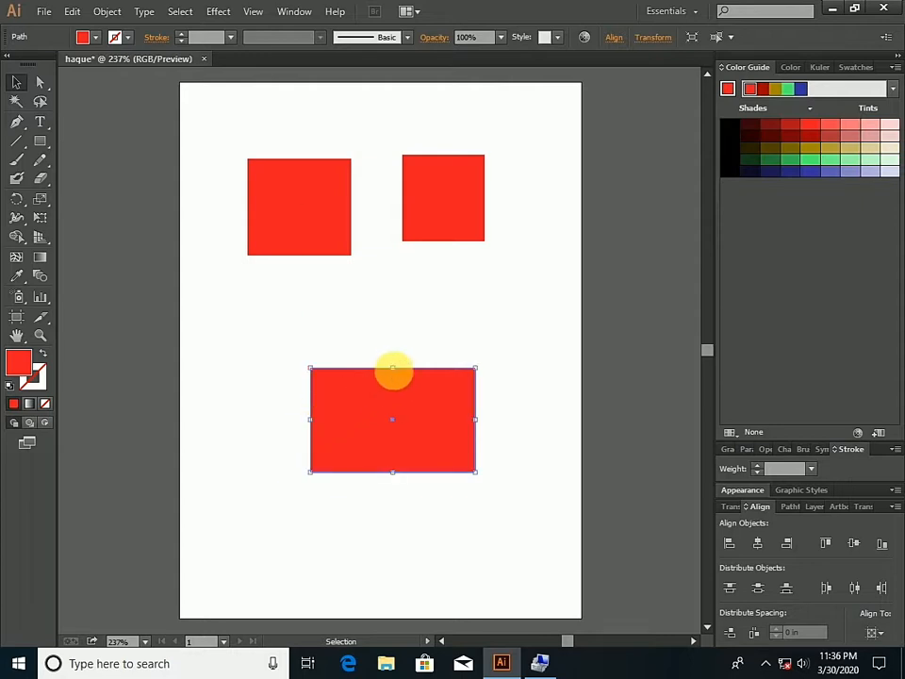
{"action": "left_click_drag", "start_coordinate": [402, 374], "coordinate": [398, 345]}
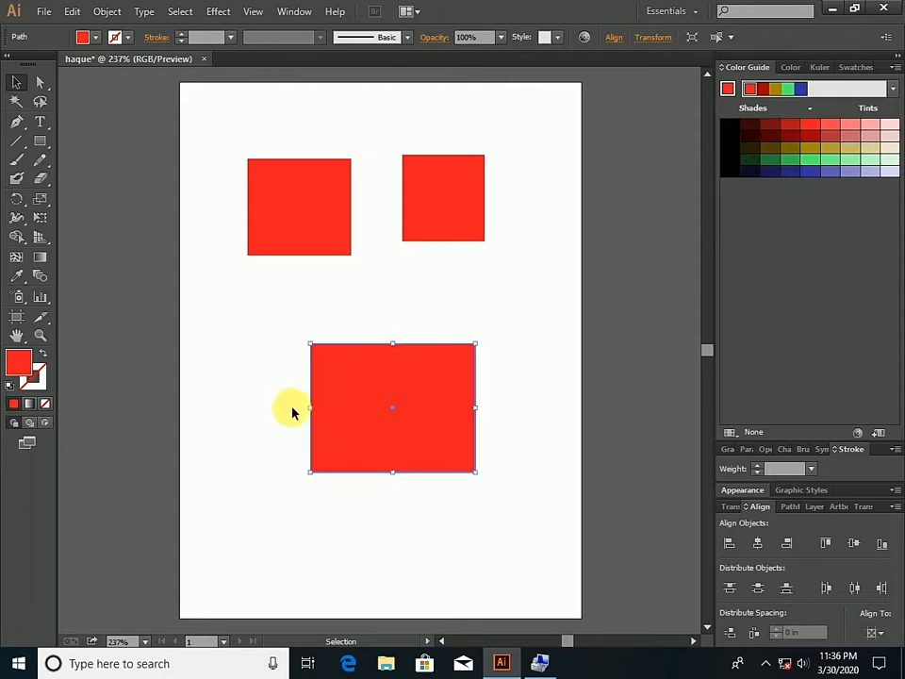
{"action": "left_click_drag", "start_coordinate": [316, 412], "coordinate": [269, 410]}
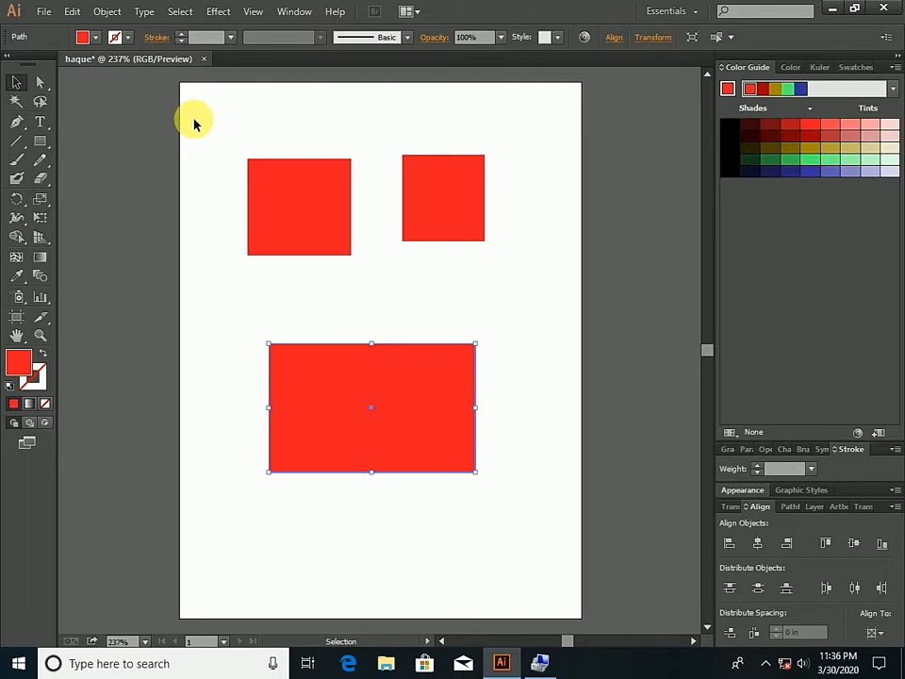
Step: Select all three rectangles together and remove the upper-right one from the selection
{"action": "left_click_drag", "start_coordinate": [193, 120], "coordinate": [570, 501]}
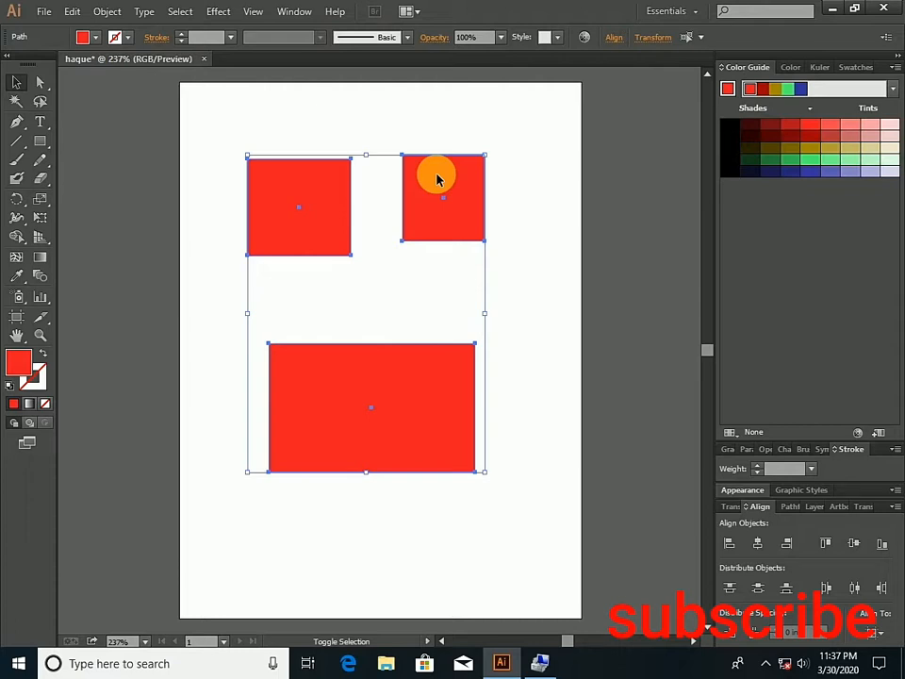
{"action": "left_click_drag", "start_coordinate": [437, 180], "coordinate": [444, 207]}
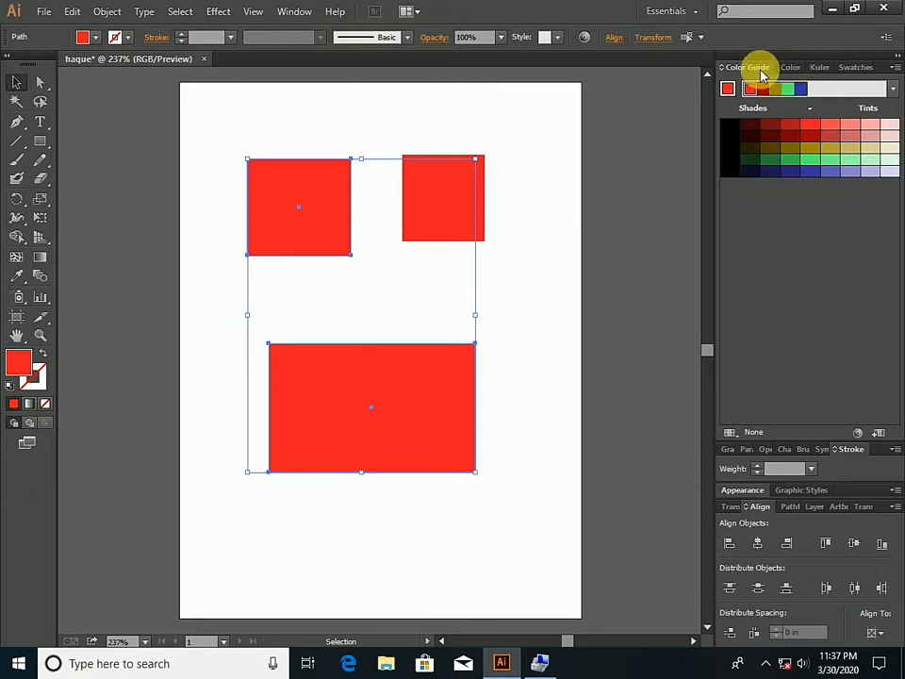
Step: Detach the Color Guide and Color panels from their group and dock them as collapsed icons beside Swatches
{"action": "left_click_drag", "start_coordinate": [759, 71], "coordinate": [525, 111]}
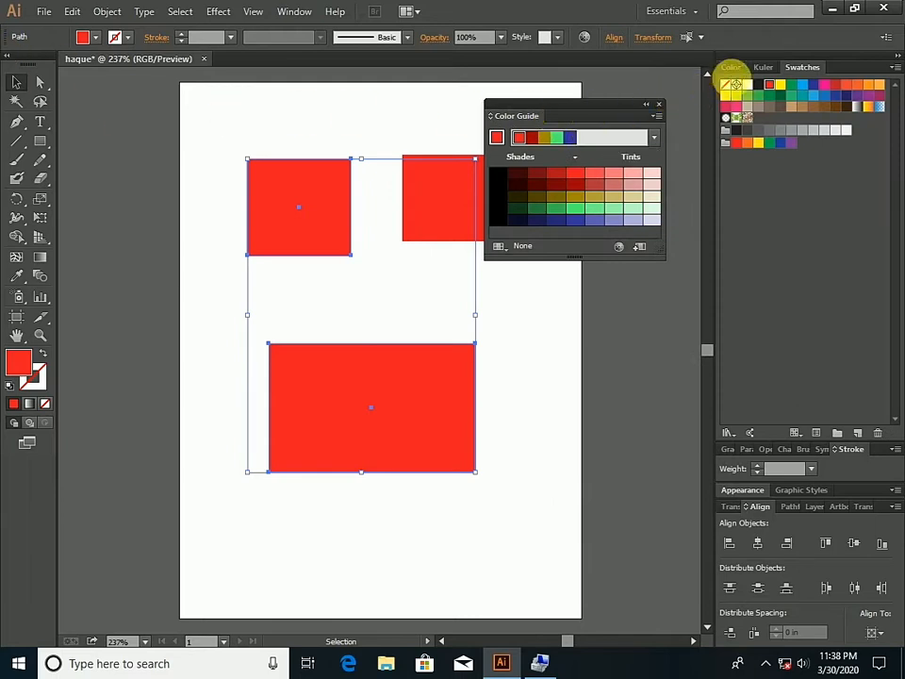
{"action": "left_click_drag", "start_coordinate": [734, 72], "coordinate": [712, 172]}
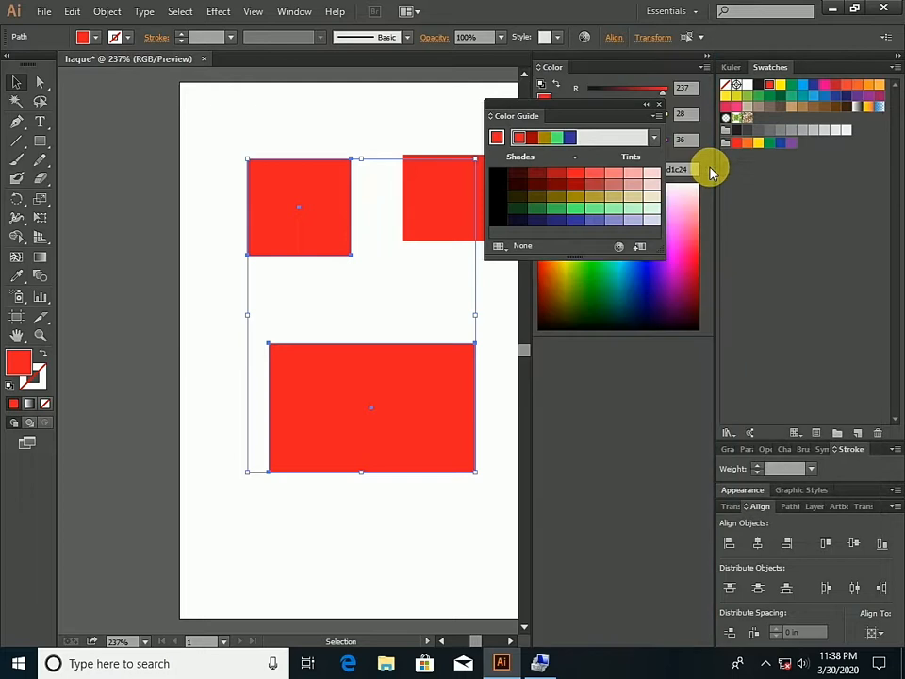
{"action": "left_click", "coordinate": [707, 55]}
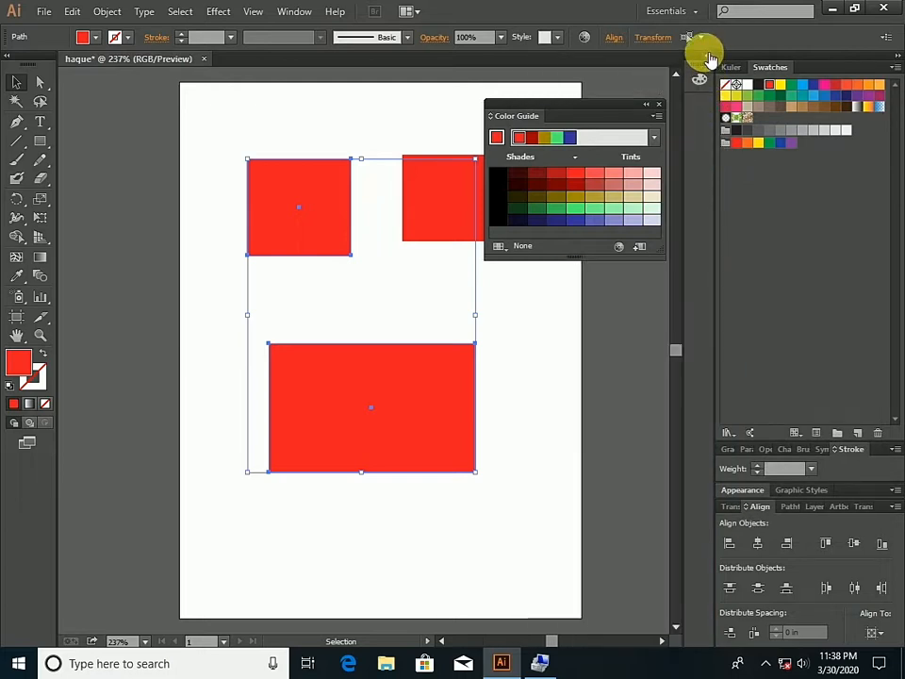
{"action": "left_click_drag", "start_coordinate": [580, 101], "coordinate": [679, 136]}
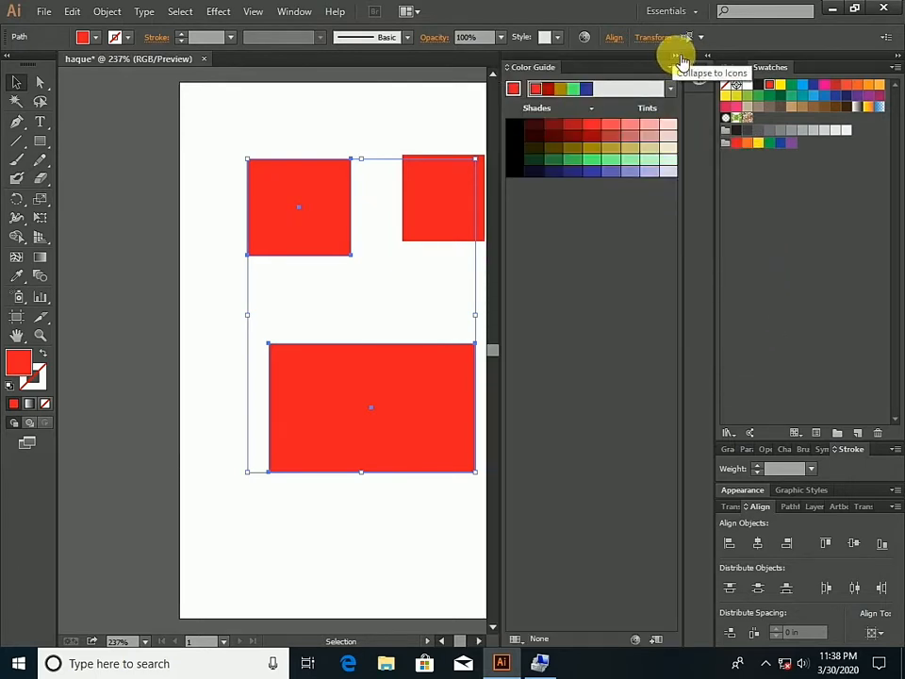
{"action": "left_click", "coordinate": [678, 56]}
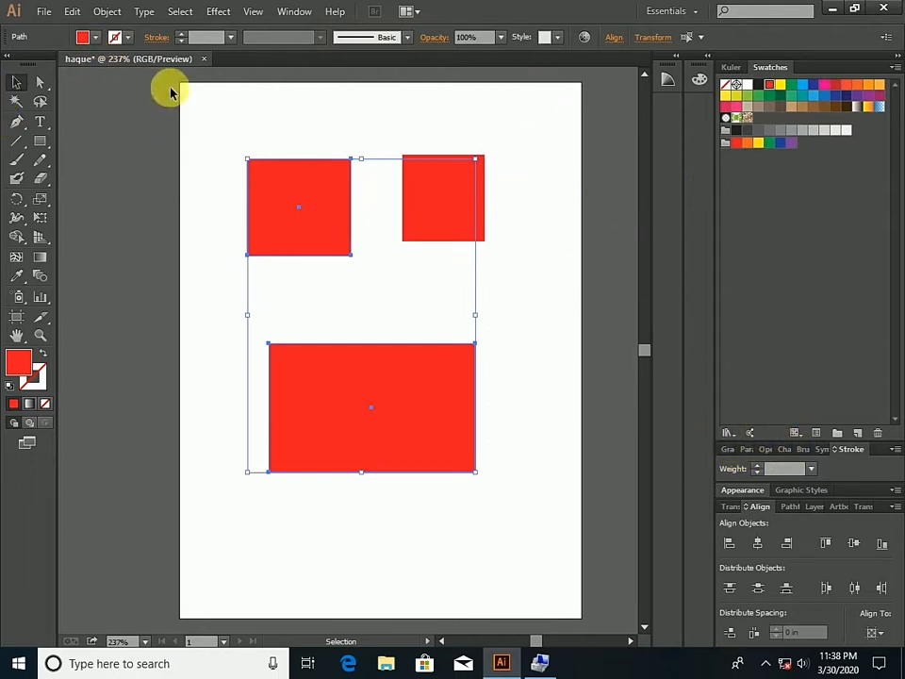
Step: Move the two upper rectangles individually toward the artboard's top-left corner, placing them side by side with their top edges aligned
{"action": "left_click", "coordinate": [217, 108]}
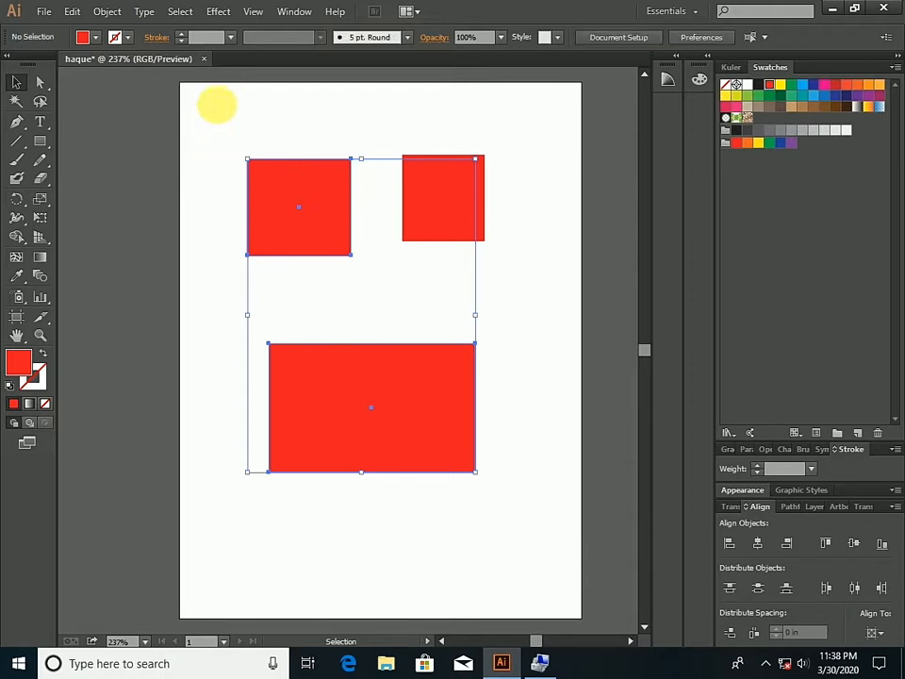
{"action": "left_click", "coordinate": [316, 195]}
{"action": "left_click_drag", "start_coordinate": [316, 196], "coordinate": [269, 137]}
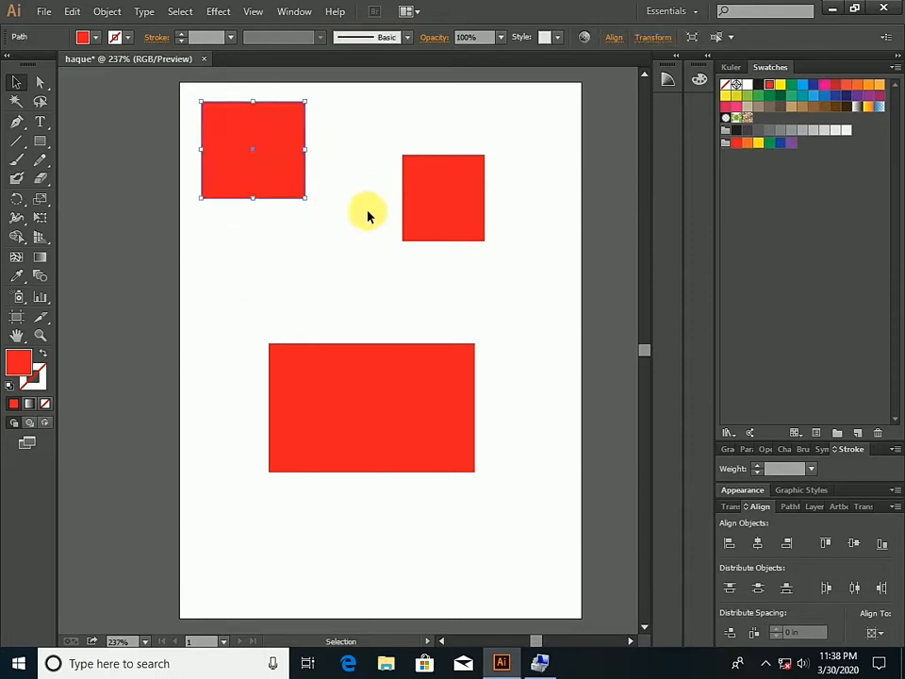
{"action": "left_click_drag", "start_coordinate": [453, 202], "coordinate": [396, 147]}
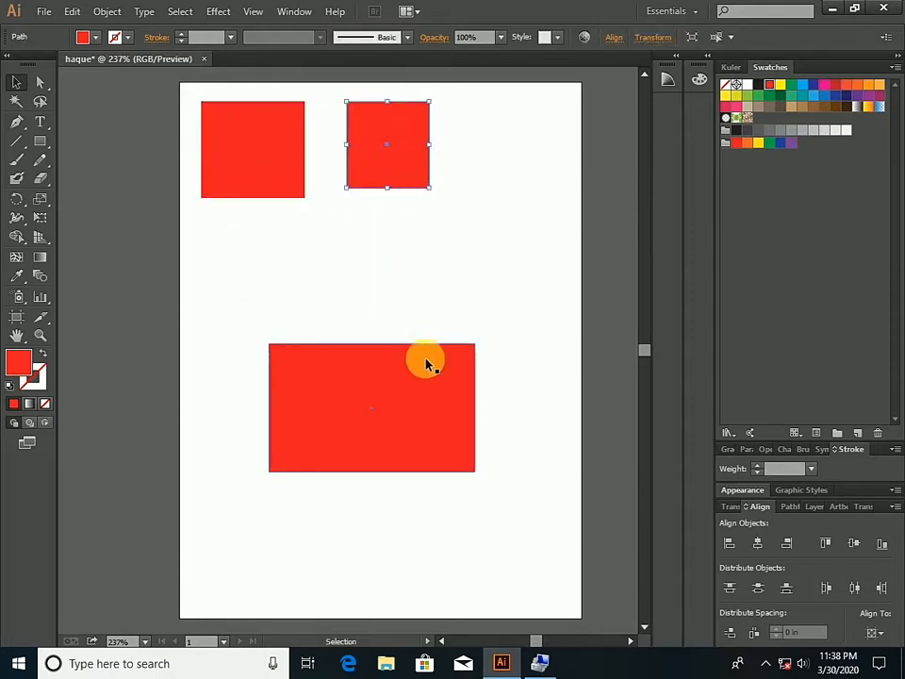
Step: Move the large lower rectangle up and to the right, and delete it
{"action": "left_click_drag", "start_coordinate": [427, 361], "coordinate": [490, 284]}
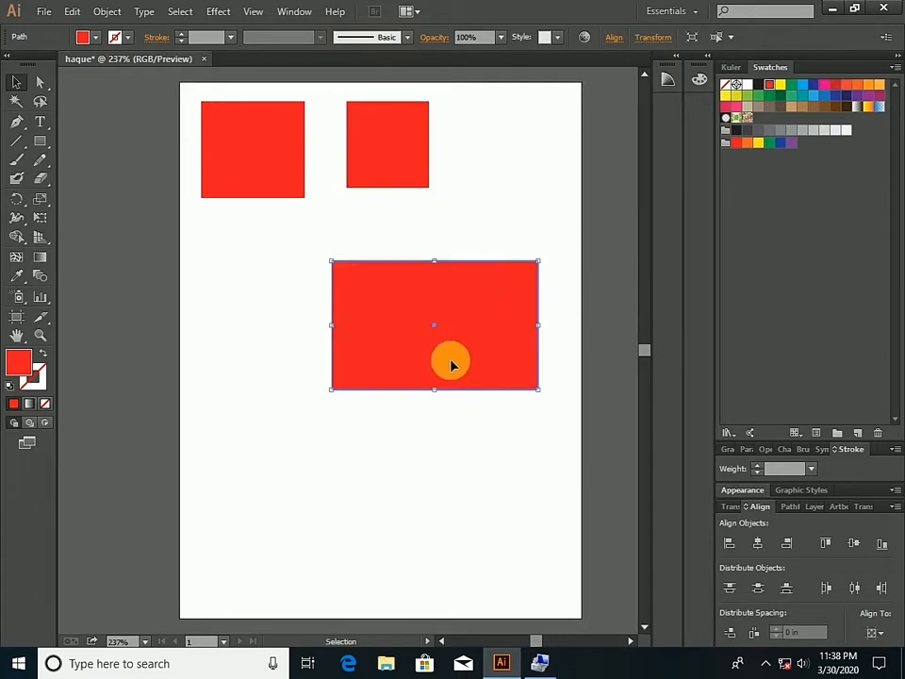
{"action": "key", "text": "Delete"}
Step: Enlarge the second square to match the first one's height and shift it slightly left, keeping their top edges aligned
{"action": "left_click", "coordinate": [404, 156]}
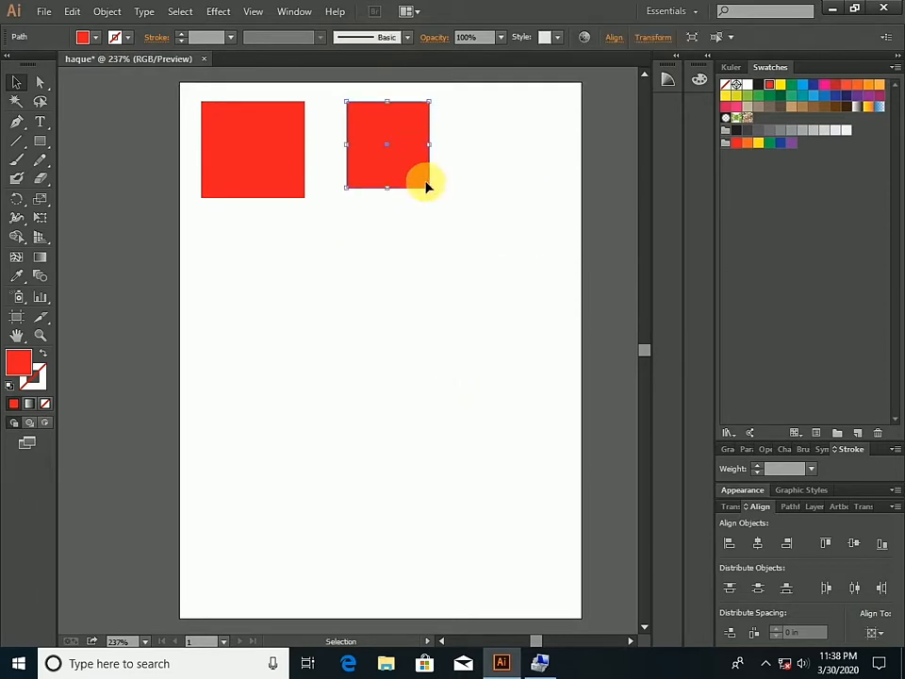
{"action": "left_click_drag", "start_coordinate": [437, 151], "coordinate": [449, 147]}
{"action": "left_click_drag", "start_coordinate": [407, 196], "coordinate": [407, 197]}
{"action": "left_click_drag", "start_coordinate": [402, 135], "coordinate": [393, 130]}
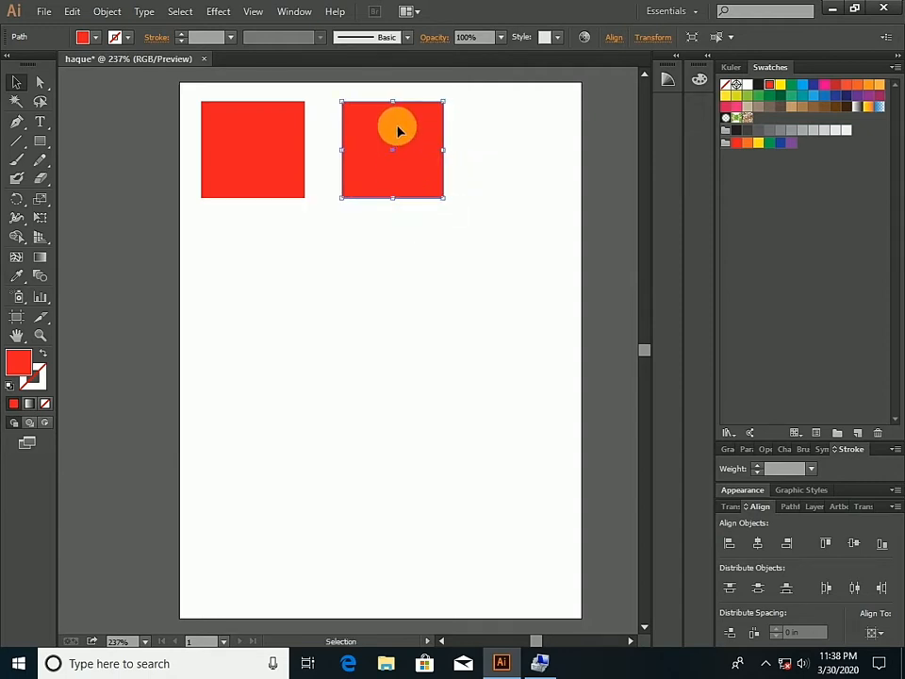
Step: Skew the first square into a parallelogram by directly selecting its two bottom anchor points and moving them down and to the right
{"action": "left_click", "coordinate": [338, 289]}
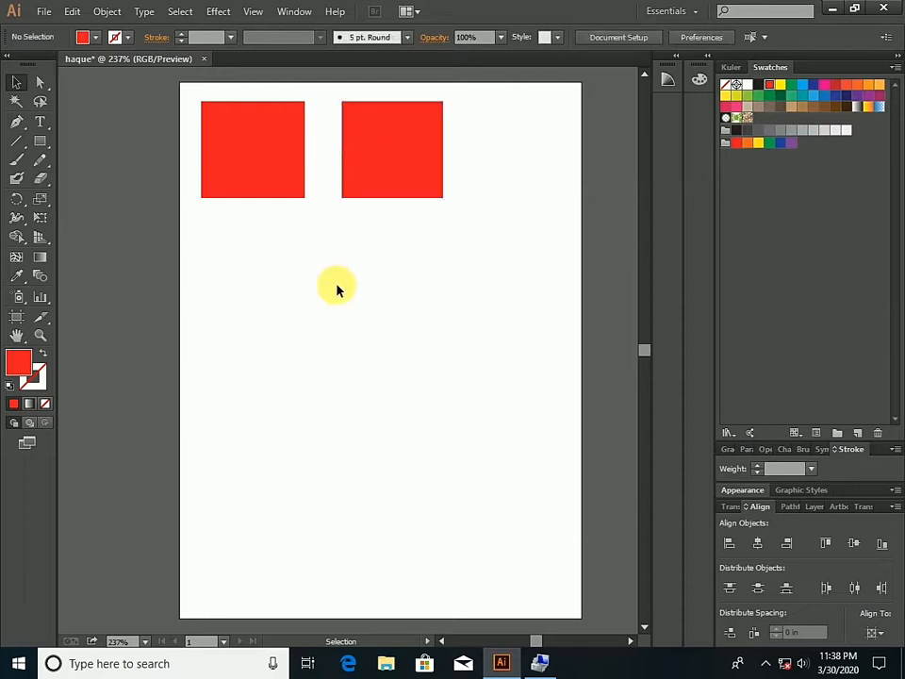
{"action": "left_click", "coordinate": [40, 92]}
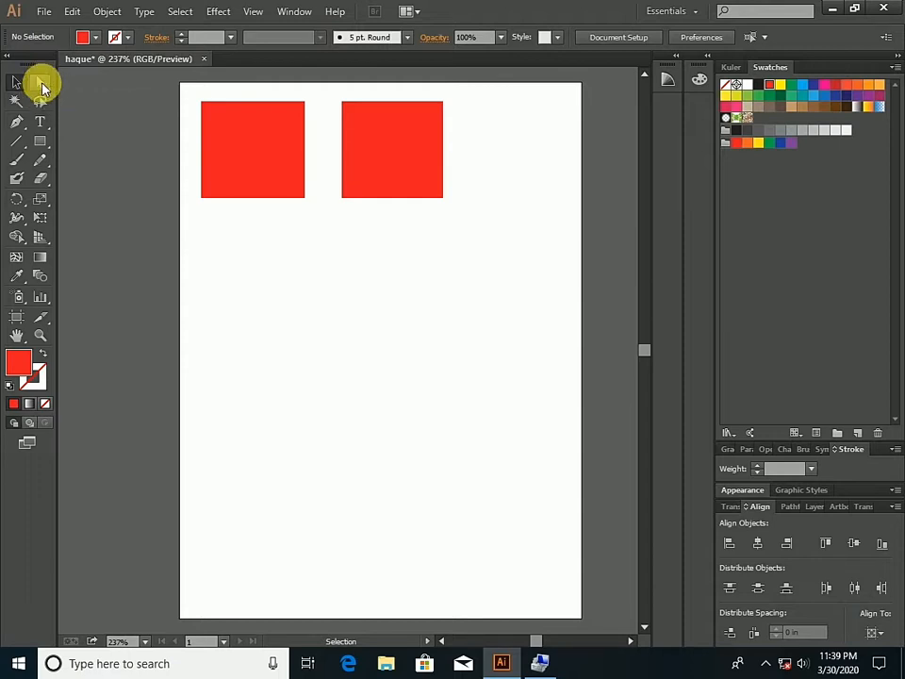
{"action": "left_click", "coordinate": [41, 88]}
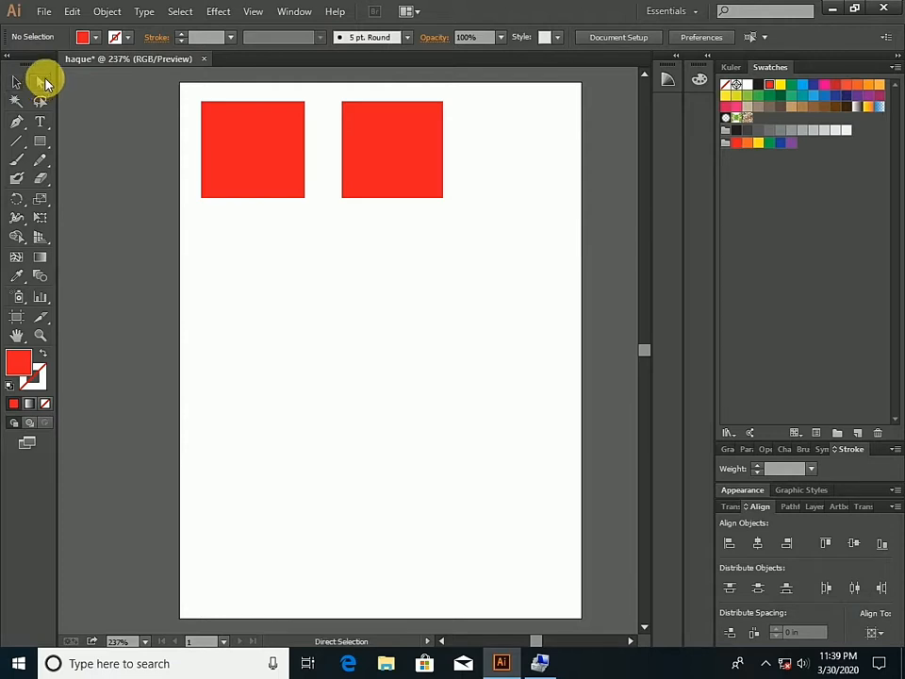
{"action": "left_click", "coordinate": [252, 132]}
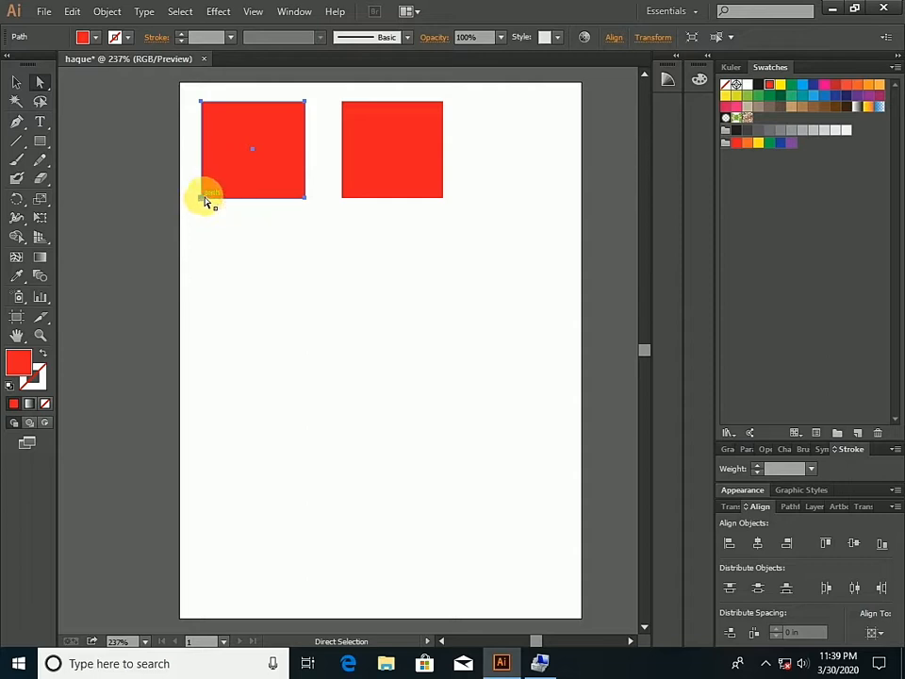
{"action": "left_click_drag", "start_coordinate": [190, 191], "coordinate": [331, 229]}
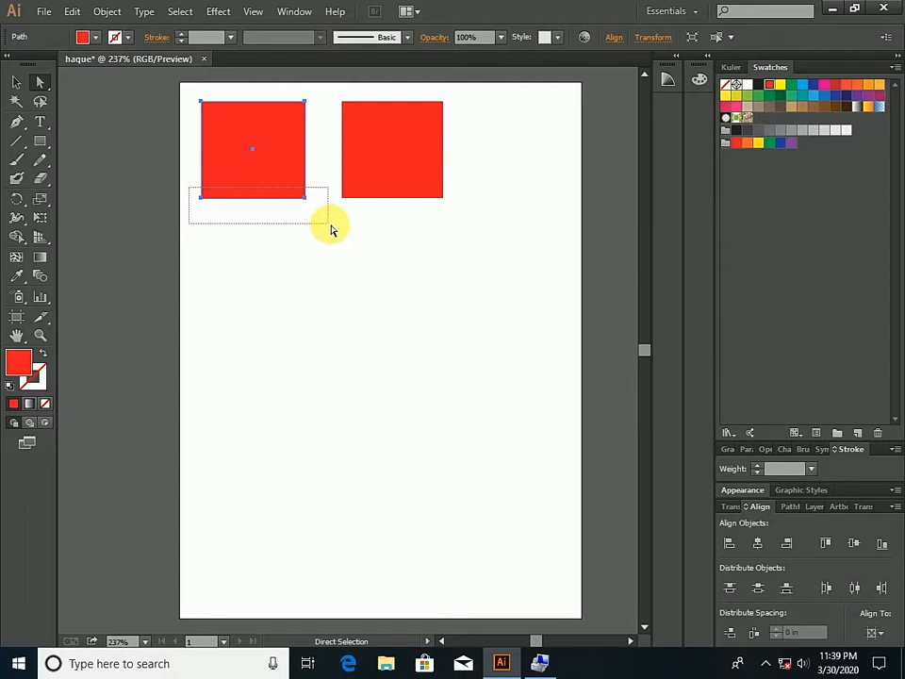
{"action": "left_click_drag", "start_coordinate": [332, 229], "coordinate": [316, 227]}
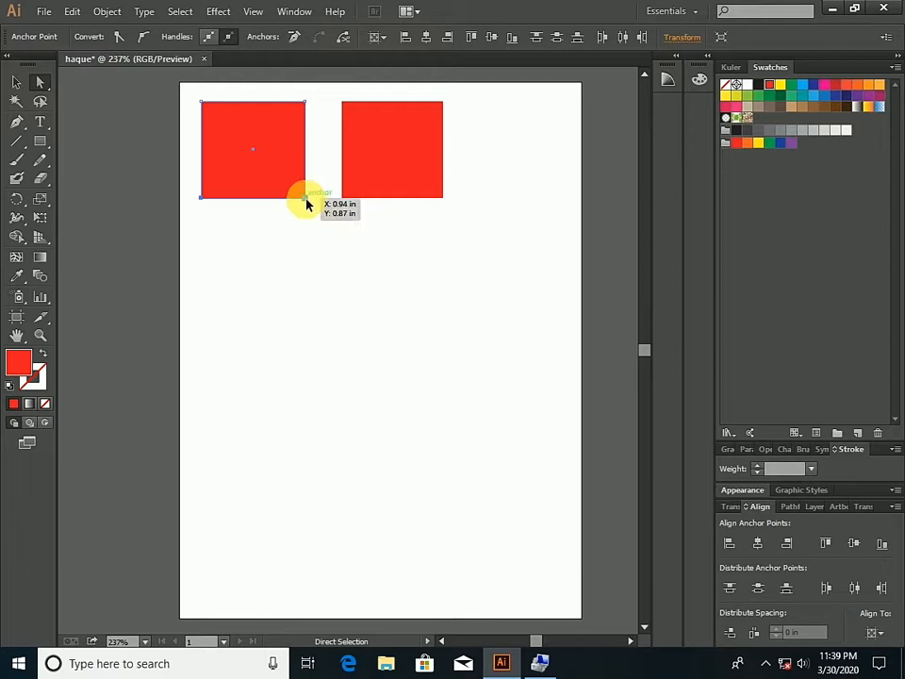
{"action": "left_click_drag", "start_coordinate": [305, 204], "coordinate": [374, 279]}
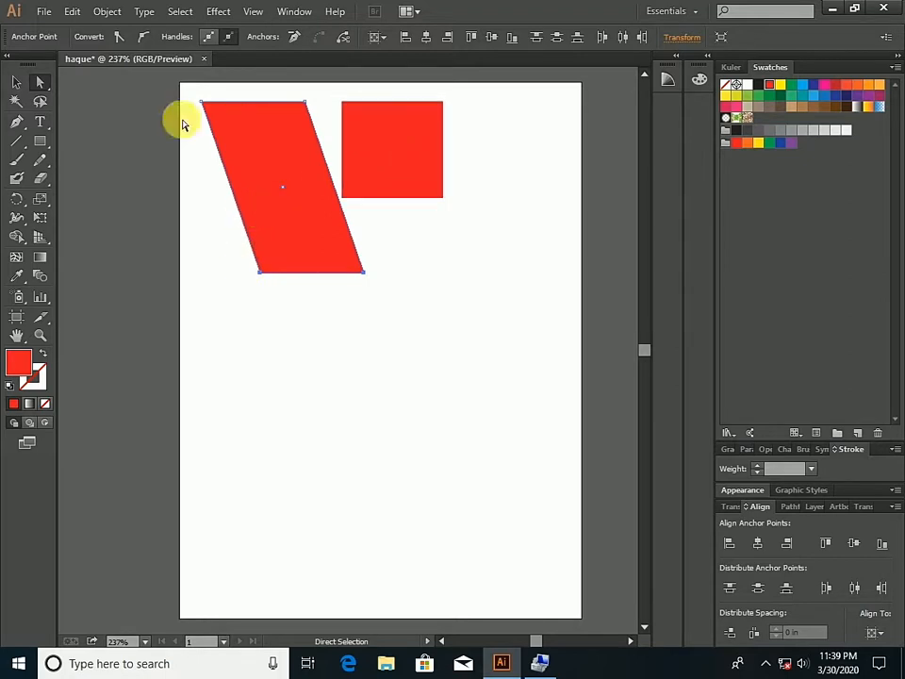
Step: Shift the second square to the right, and pull its right corners to about (2.69, 0.29) in and (2.58, 1.03) in
{"action": "left_click_drag", "start_coordinate": [386, 134], "coordinate": [452, 141]}
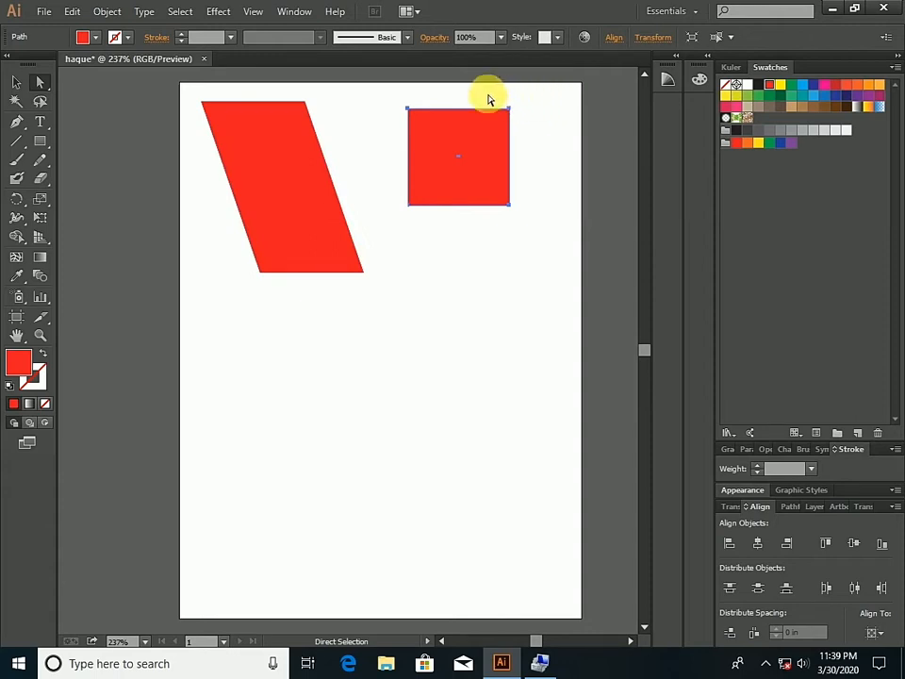
{"action": "left_click_drag", "start_coordinate": [488, 95], "coordinate": [539, 144]}
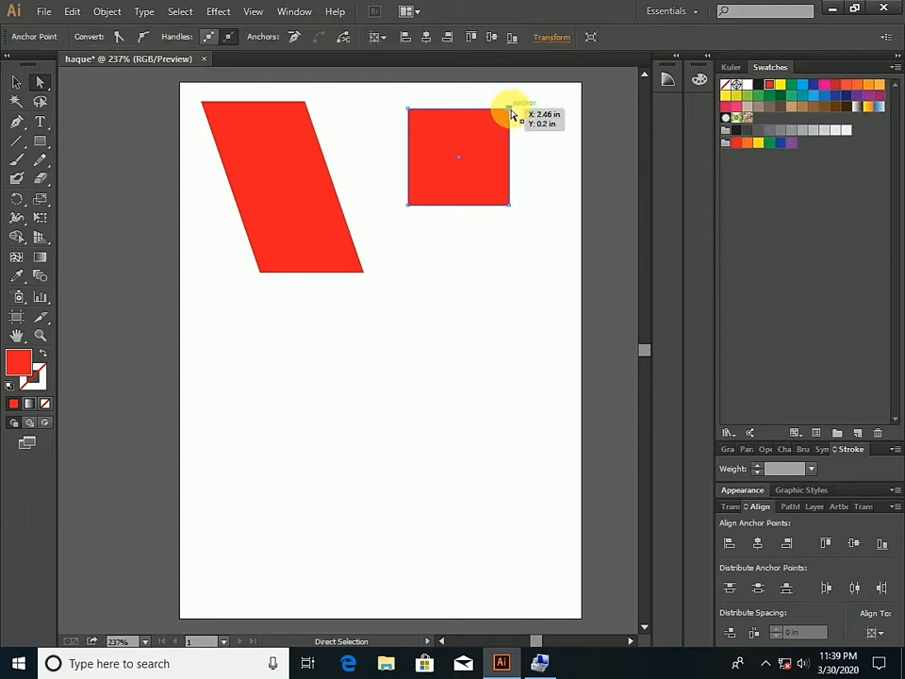
{"action": "left_click_drag", "start_coordinate": [479, 93], "coordinate": [539, 119]}
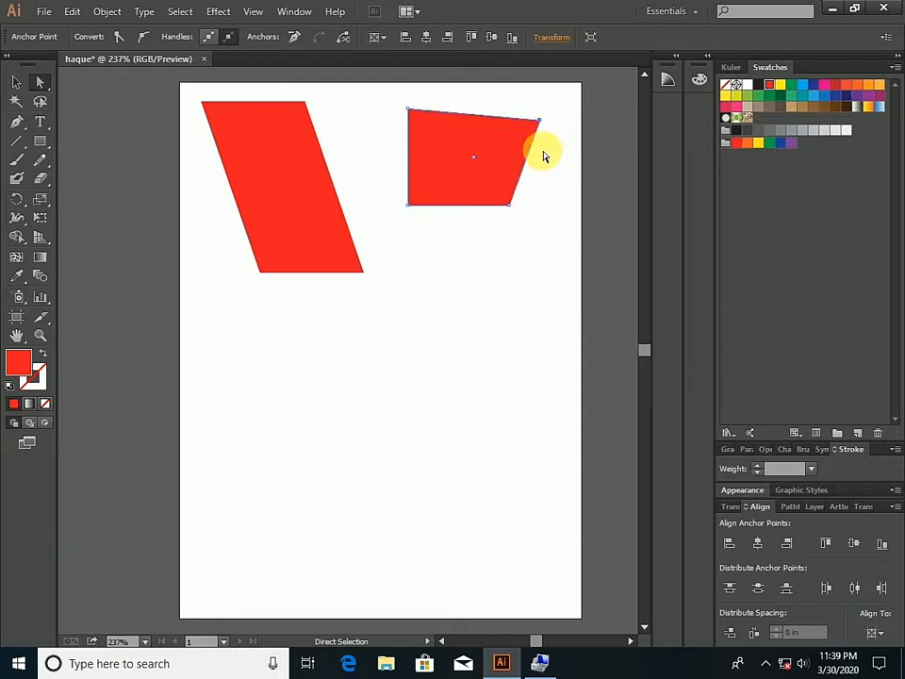
{"action": "left_click_drag", "start_coordinate": [509, 208], "coordinate": [526, 218]}
Step: Select only the second shape's bottom-right anchor point and stretch it down and to the right, level with the parallelogram's bottom edge
{"action": "left_click_drag", "start_coordinate": [528, 98], "coordinate": [549, 147]}
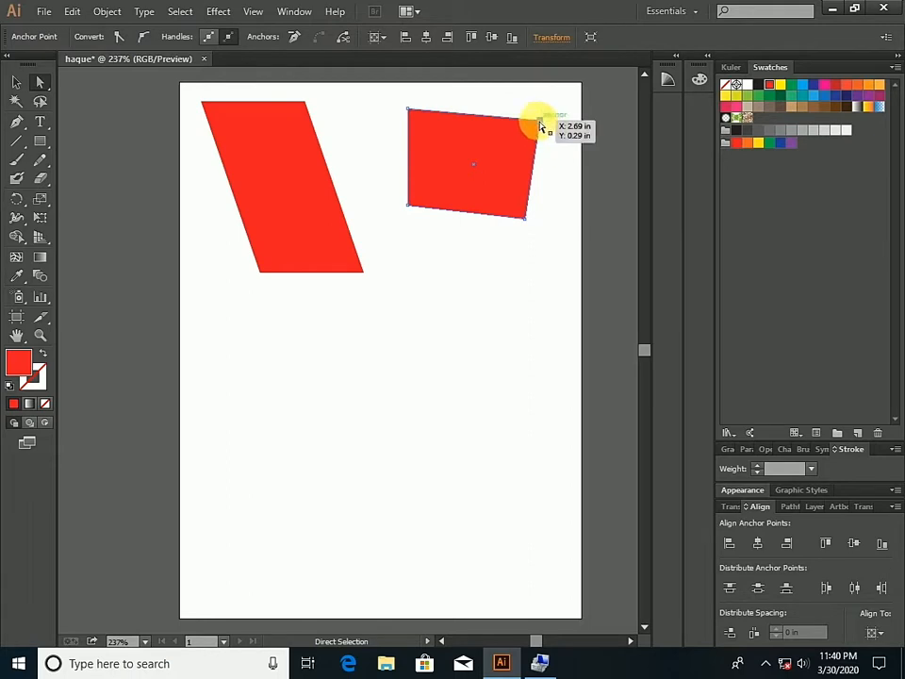
{"action": "key", "text": "ctrl"}
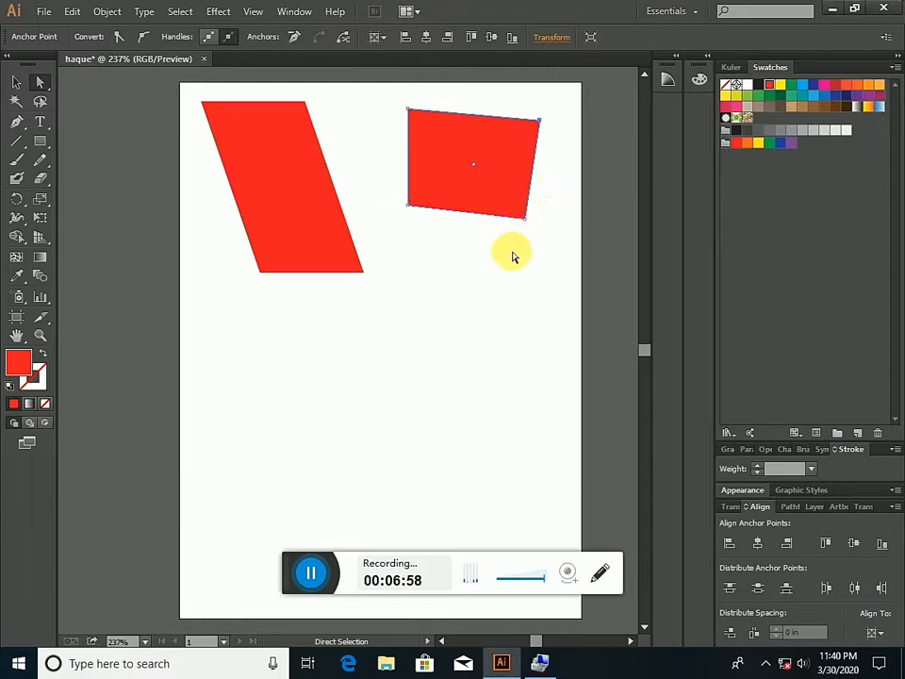
{"action": "left_click_drag", "start_coordinate": [560, 193], "coordinate": [479, 286]}
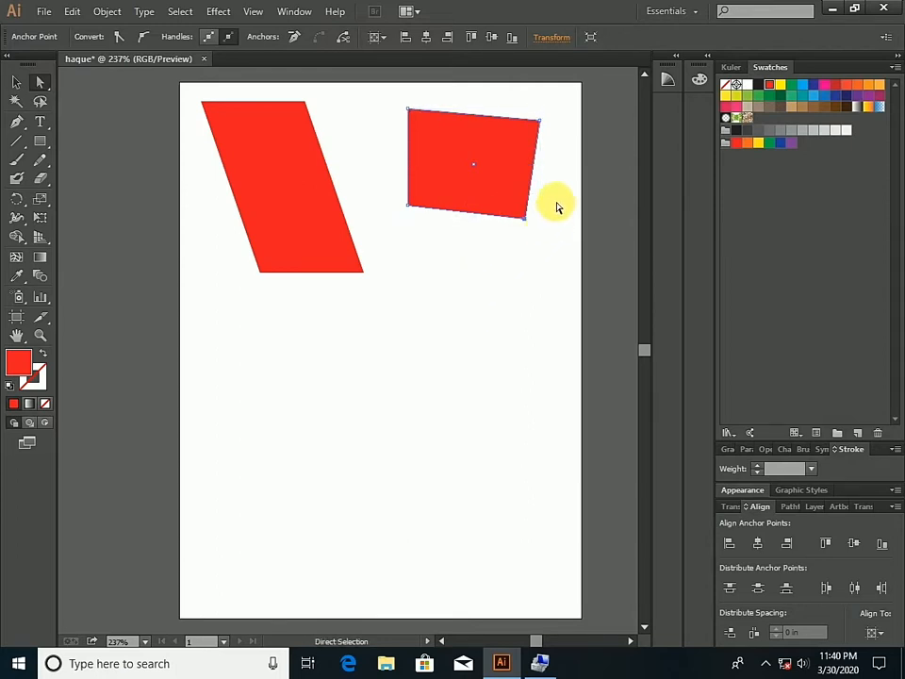
{"action": "left_click_drag", "start_coordinate": [556, 200], "coordinate": [514, 266]}
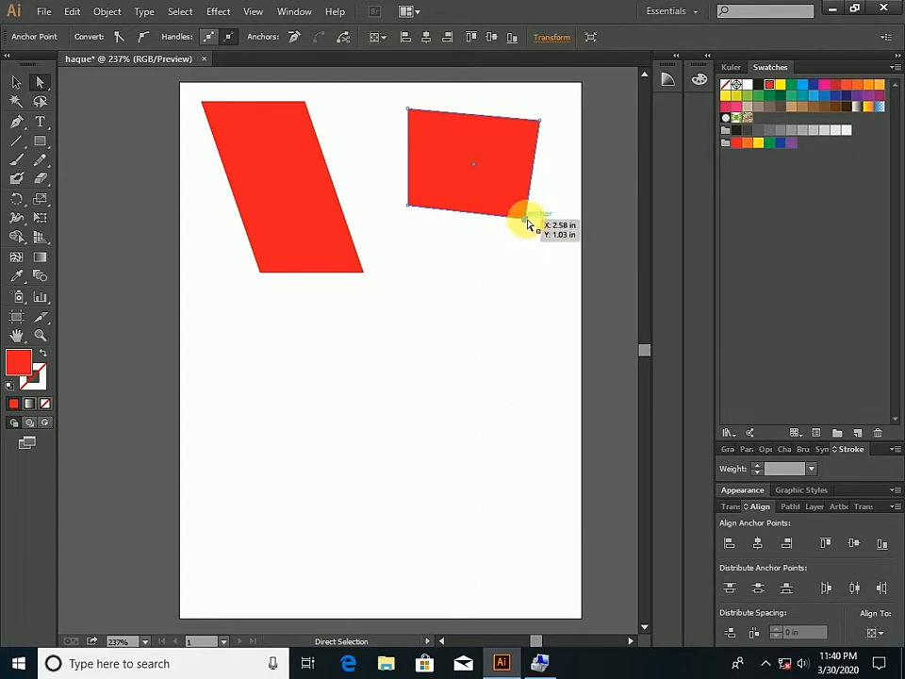
{"action": "left_click_drag", "start_coordinate": [526, 222], "coordinate": [562, 277]}
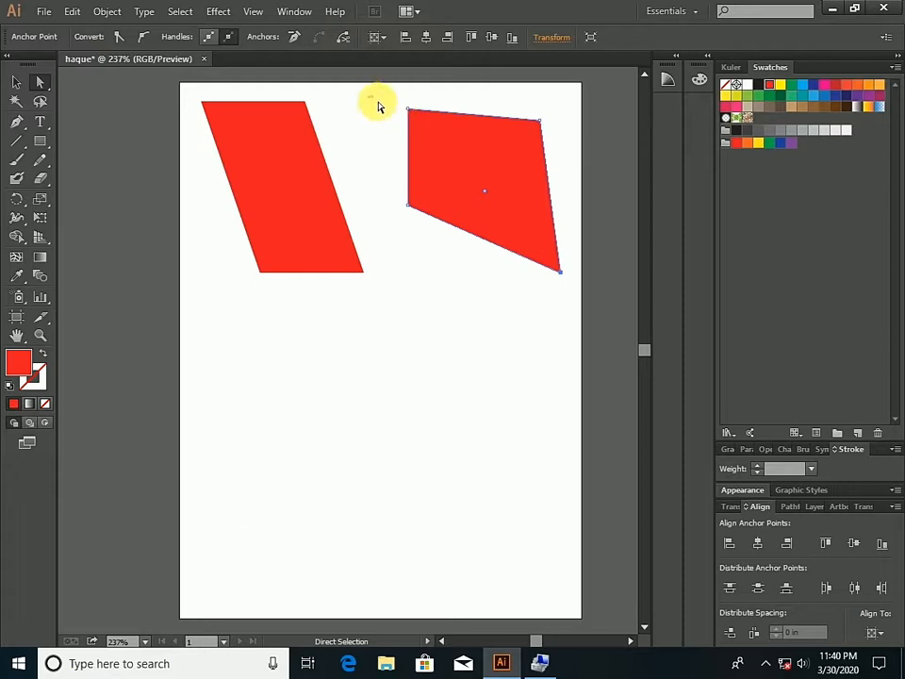
Step: Reshape the second shape by moving its top-left anchor outward, its bottom-left anchor down and its top-right anchor inward
{"action": "mouse_move", "coordinate": [368, 96]}
{"action": "left_mouse_down"}
{"action": "mouse_move", "coordinate": [434, 135]}
{"action": "mouse_move", "coordinate": [380, 101]}
{"action": "left_mouse_up"}
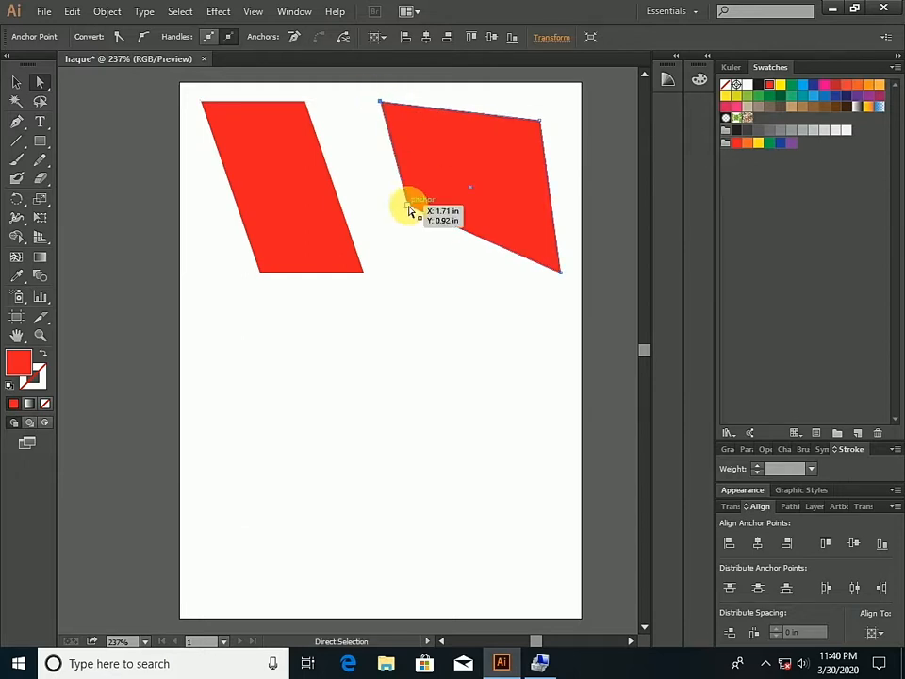
{"action": "left_click_drag", "start_coordinate": [407, 214], "coordinate": [409, 264]}
{"action": "left_click", "coordinate": [513, 150]}
{"action": "left_click_drag", "start_coordinate": [555, 100], "coordinate": [511, 182]}
{"action": "left_click_drag", "start_coordinate": [537, 124], "coordinate": [477, 184]}
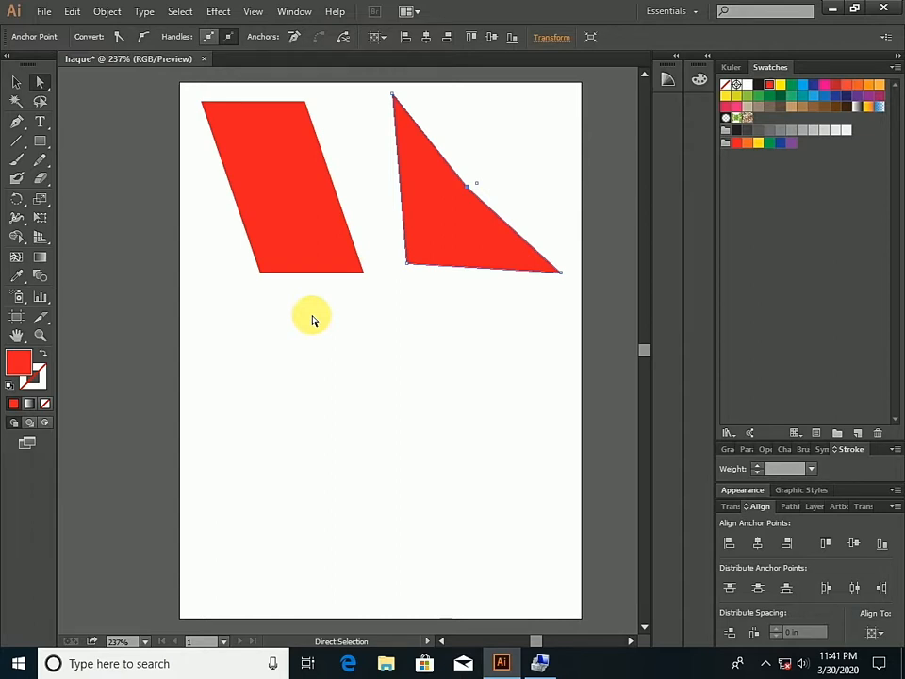
Step: Switch to the Selection tool and back to the Direct Selection tool
{"action": "key", "text": "v"}
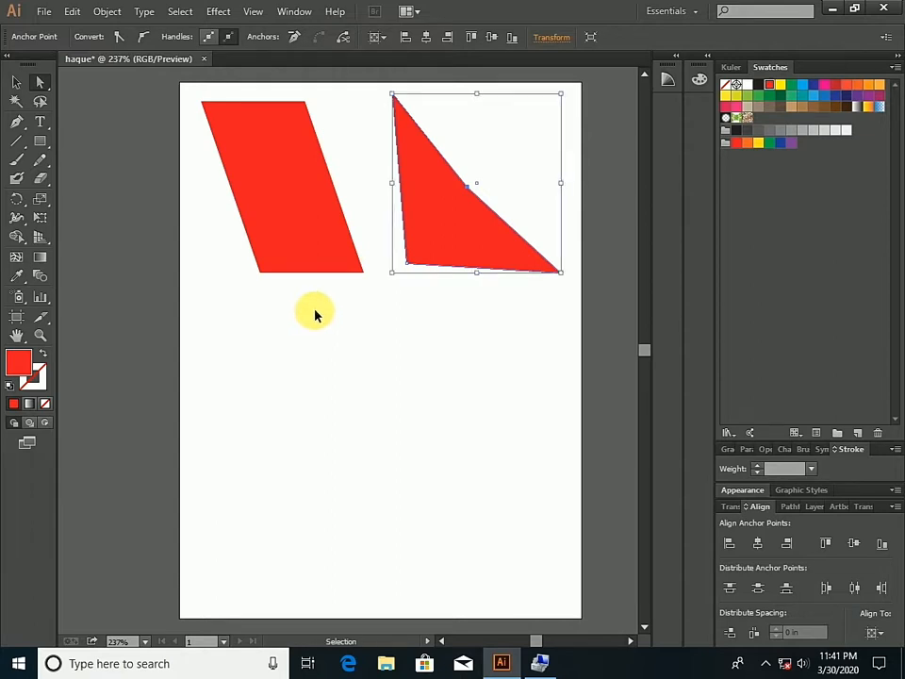
{"action": "key", "text": "a"}
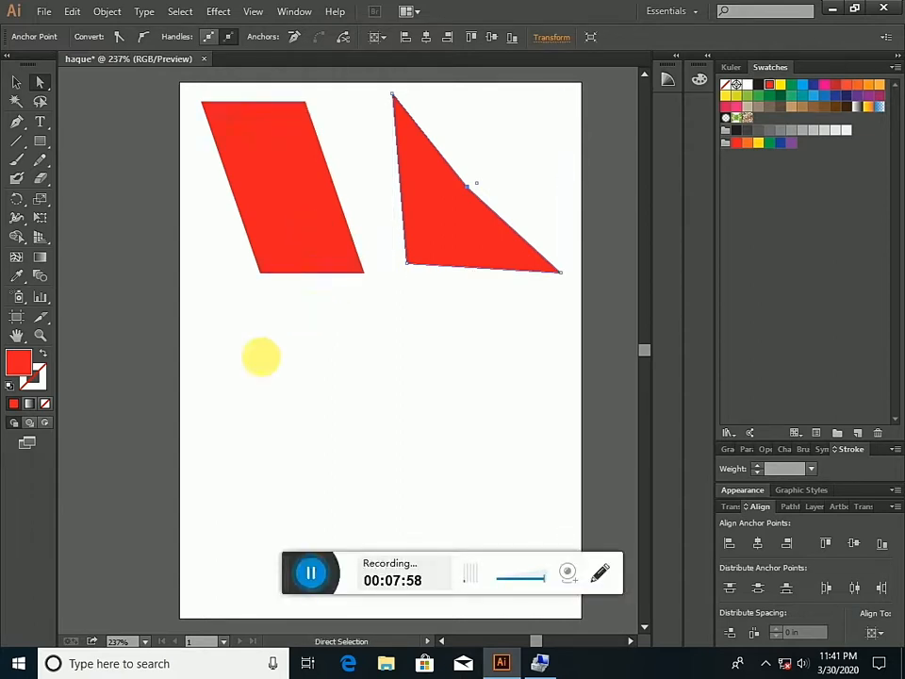